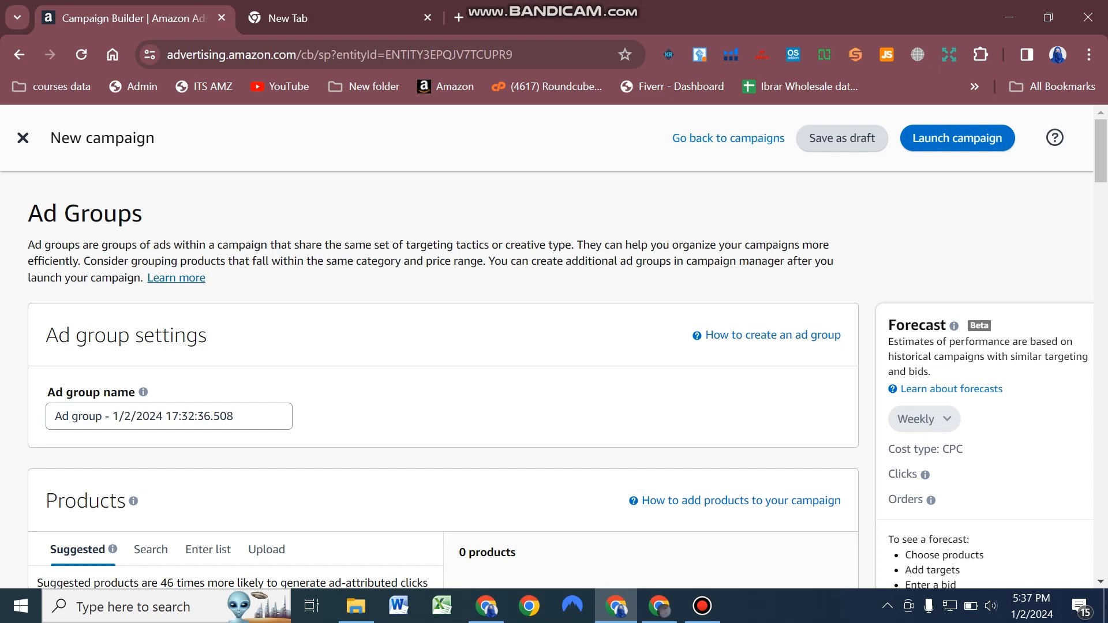
Replace the default ad group name with "kitcheh spatula"
{"action": "scroll", "coordinate": [180, 346], "scroll_direction": "down", "scroll_amount": 1}
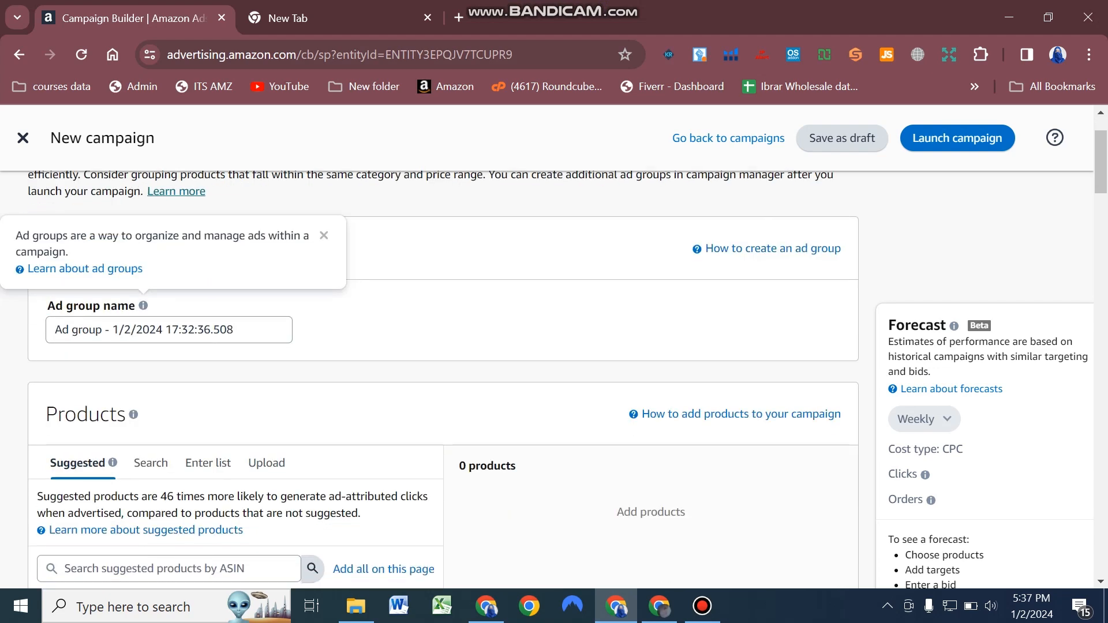
{"action": "left_click", "coordinate": [180, 329]}
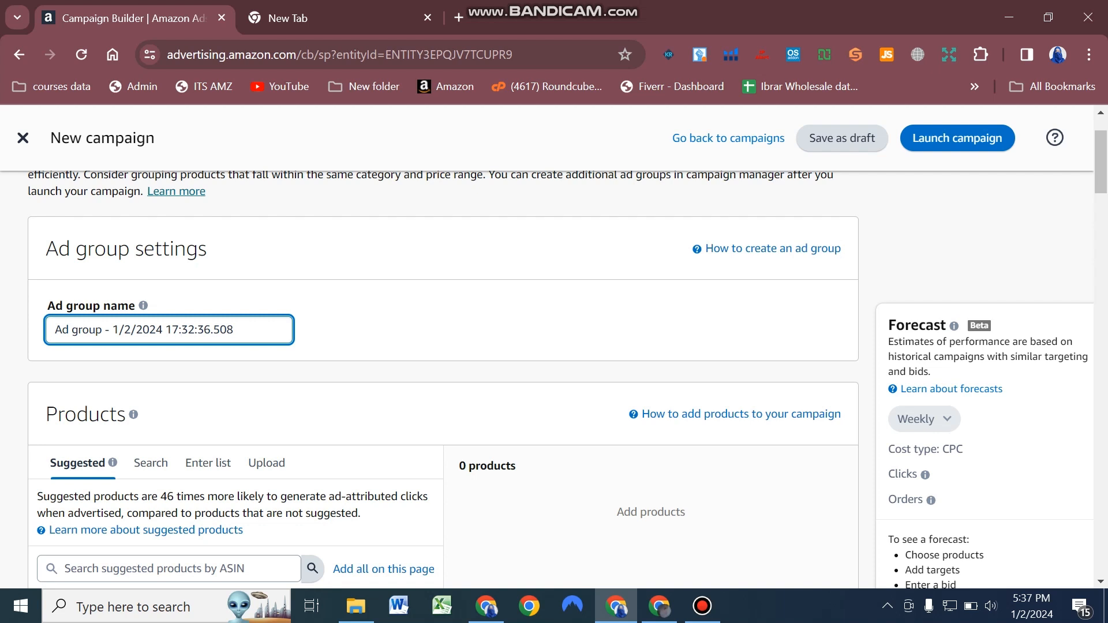
{"action": "type", "text": "kit"}
{"action": "key", "text": "ctrl+shift+Left"}
{"action": "key", "text": "ctrl+shift+Left"}
{"action": "key", "text": "ctrl+shift+Left"}
{"action": "key", "text": "ctrl+shift+Left"}
{"action": "key", "text": "ctrl+shift+Left"}
{"action": "key", "text": "ctrl+shift+Left"}
{"action": "key", "text": "ctrl+shift+Left"}
{"action": "key", "text": "ctrl+shift+Left"}
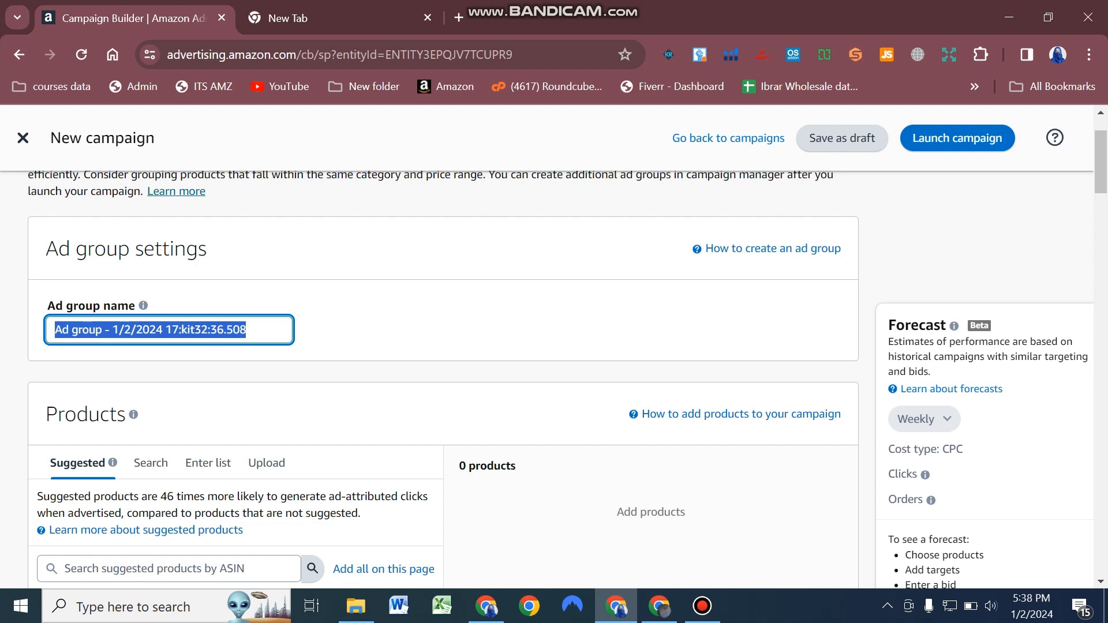
{"action": "type", "text": "ki"}
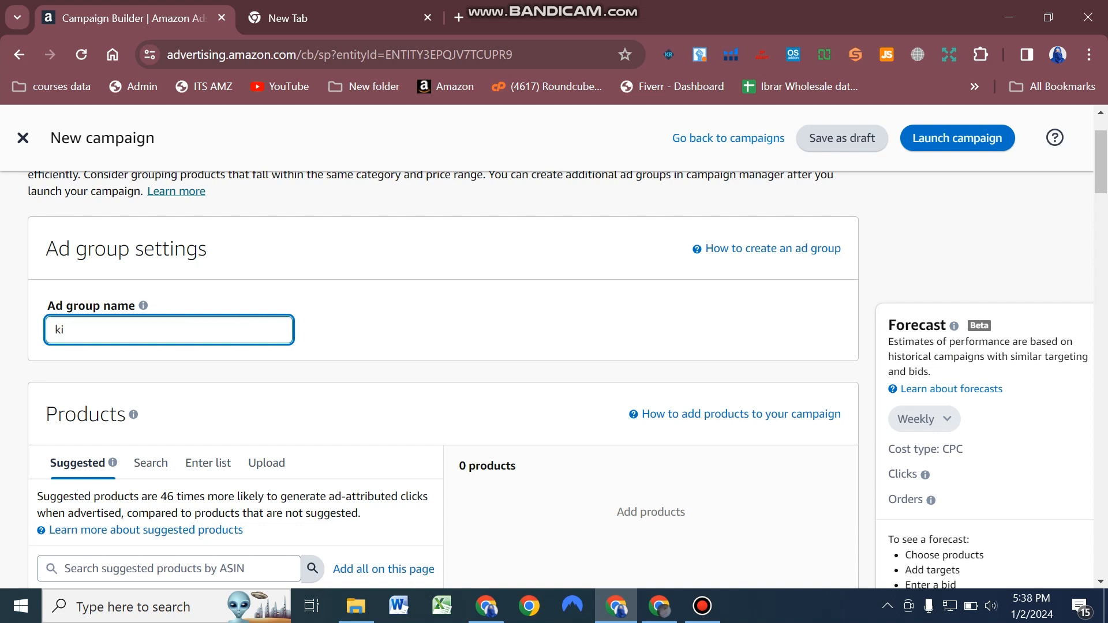
{"action": "type", "text": "tcheh spatula"}
{"action": "key", "text": "Tab"}
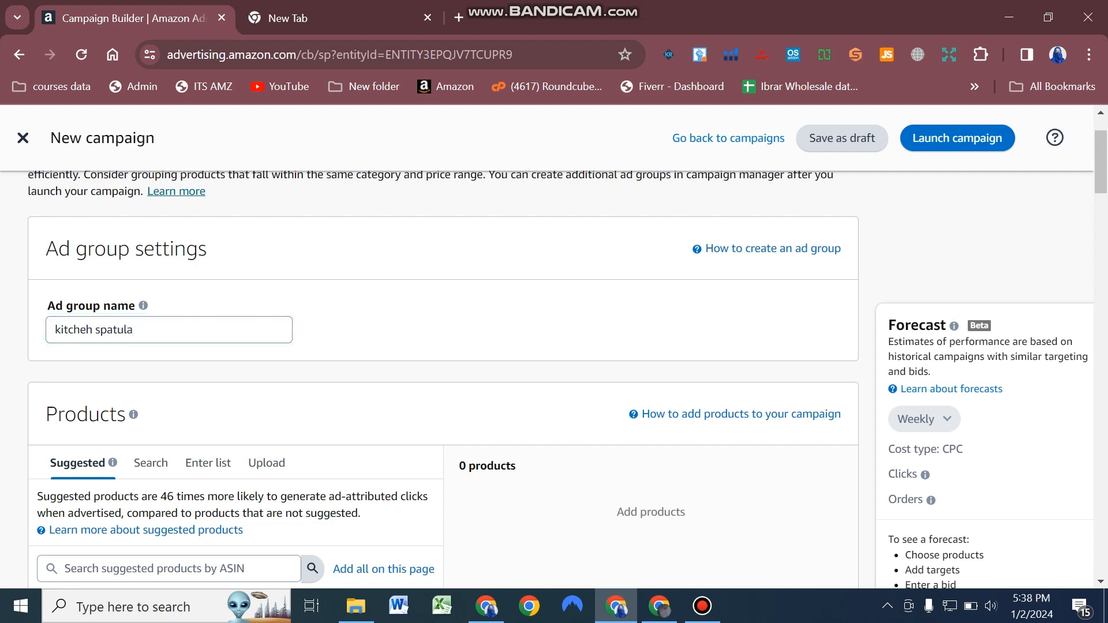
Look through the ways of adding products to the campaign: suggested items, search, entering an ASIN list and file upload
{"action": "scroll", "coordinate": [443, 375], "scroll_direction": "down", "scroll_amount": 1}
{"action": "scroll", "coordinate": [443, 376], "scroll_direction": "down", "scroll_amount": 1}
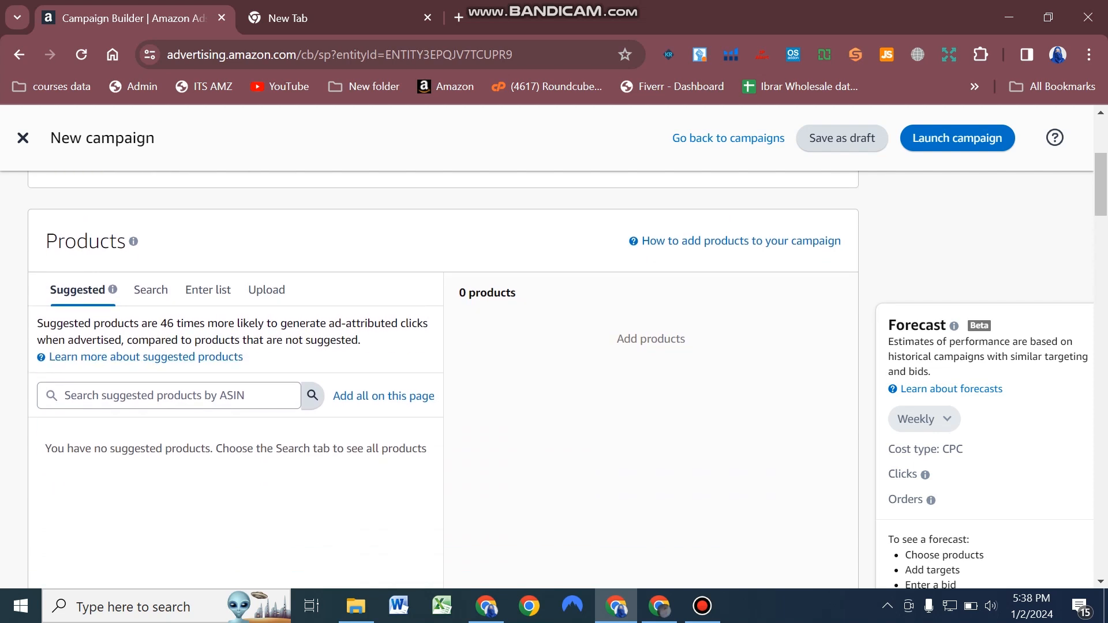
{"action": "left_click", "coordinate": [65, 396]}
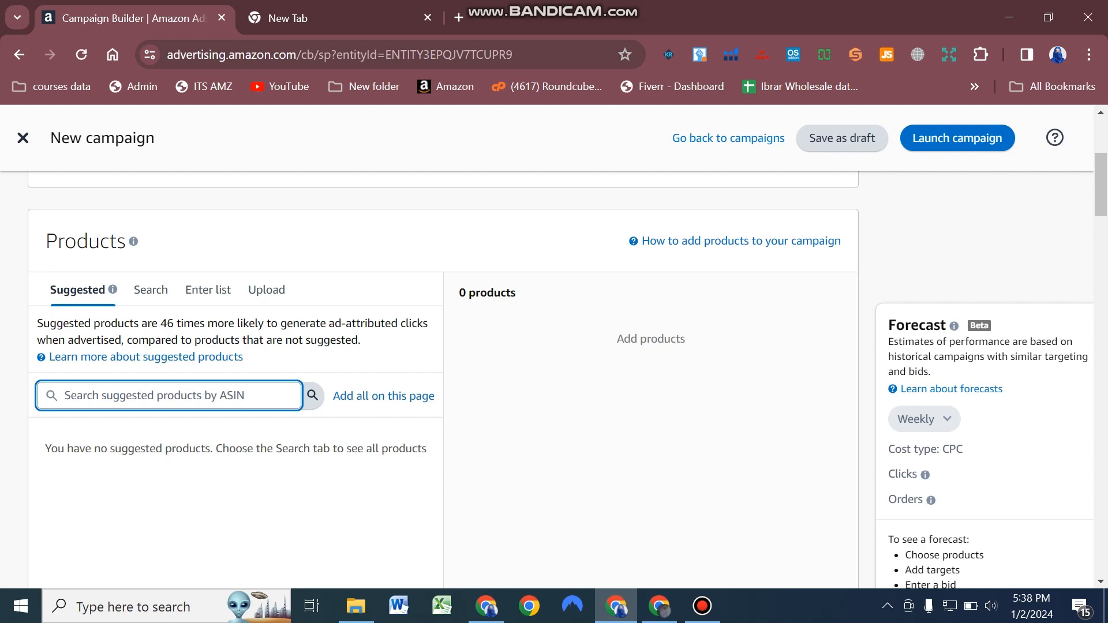
{"action": "left_click", "coordinate": [151, 289]}
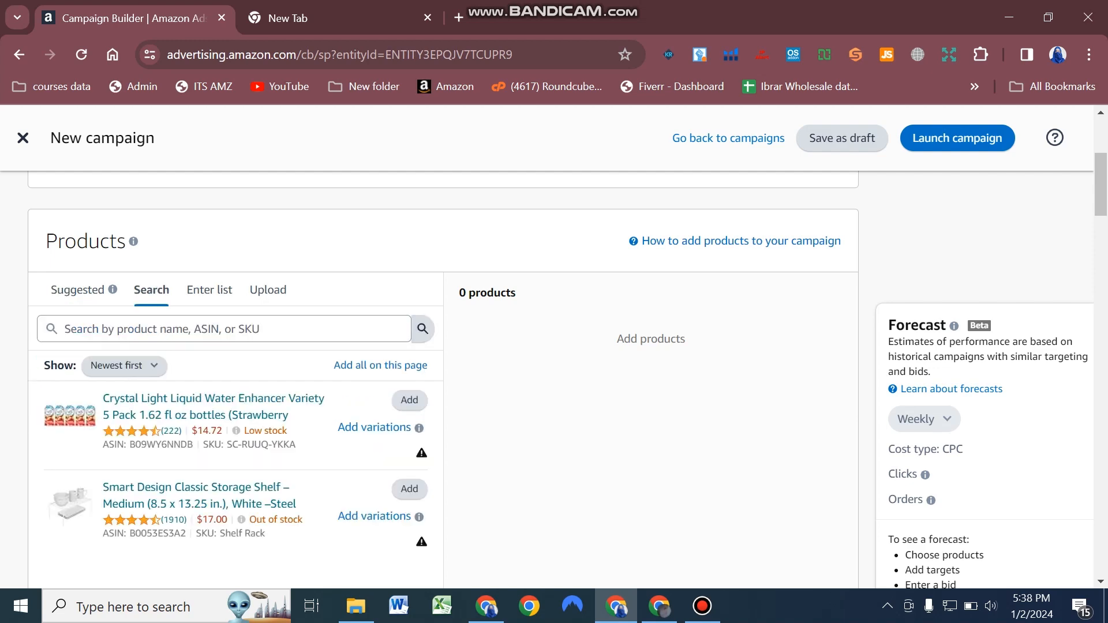
{"action": "scroll", "coordinate": [443, 375], "scroll_direction": "up", "scroll_amount": 4}
{"action": "scroll", "coordinate": [444, 375], "scroll_direction": "down", "scroll_amount": 3}
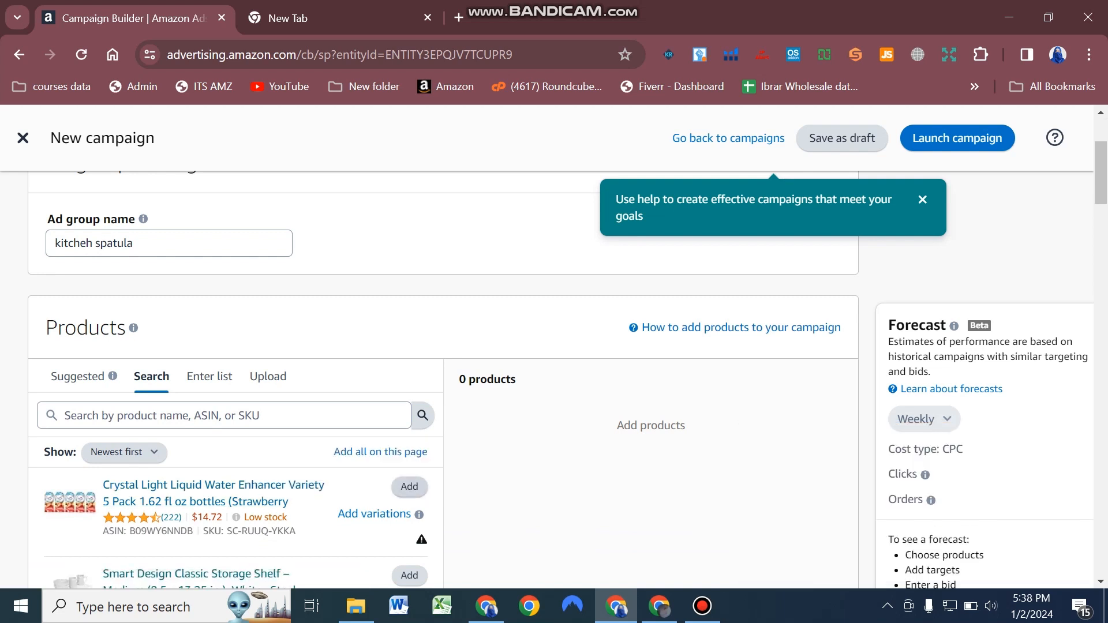
{"action": "left_click", "coordinate": [209, 377]}
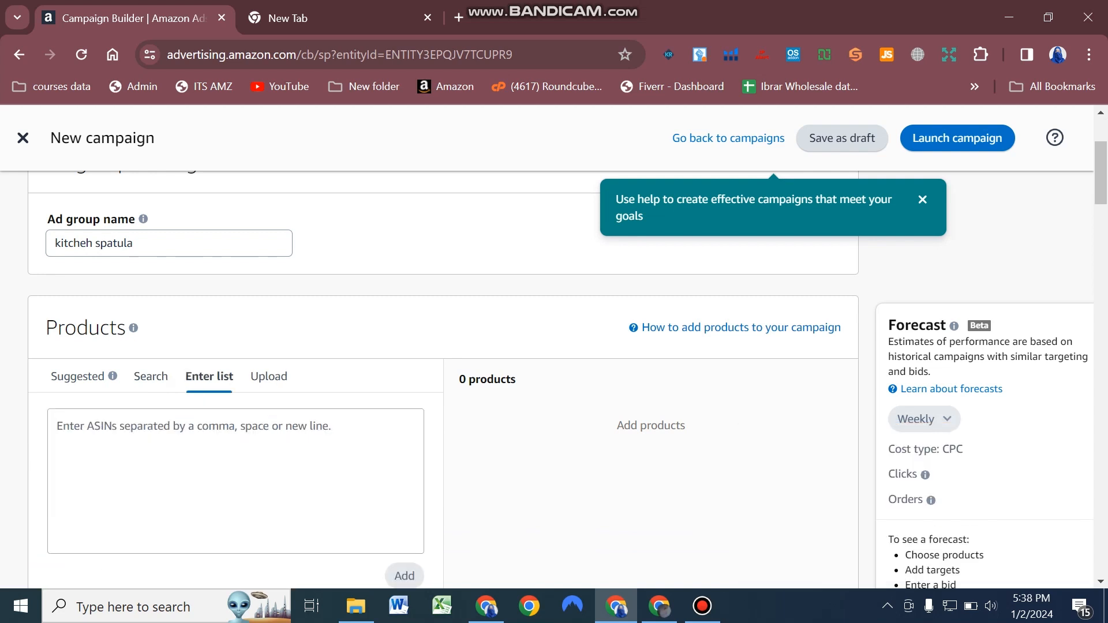
{"action": "left_click", "coordinate": [231, 456]}
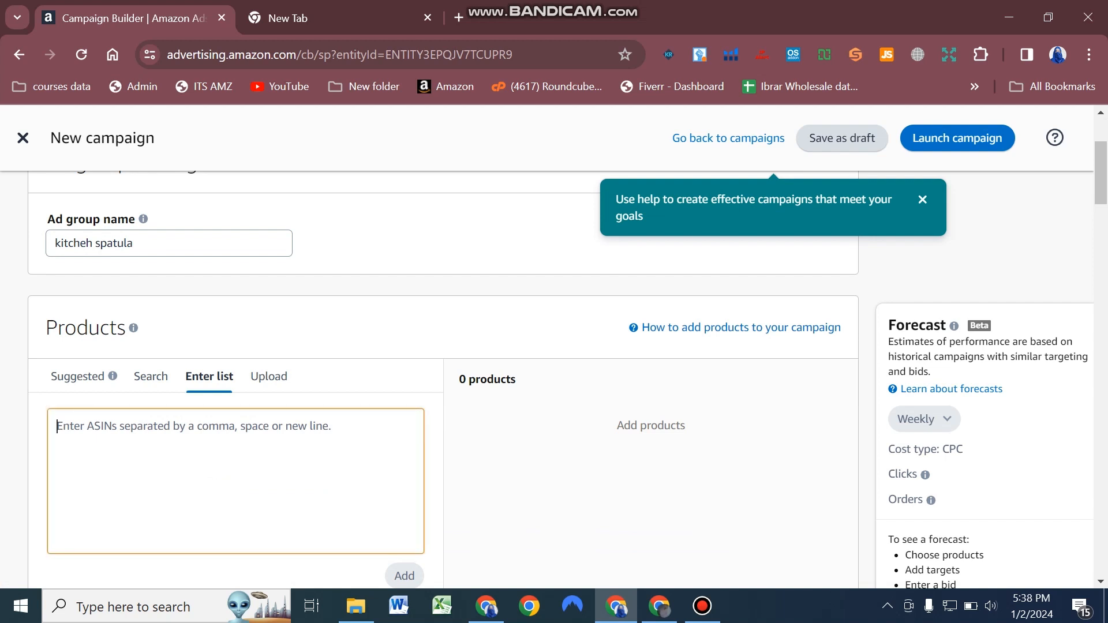
{"action": "left_click", "coordinate": [268, 377]}
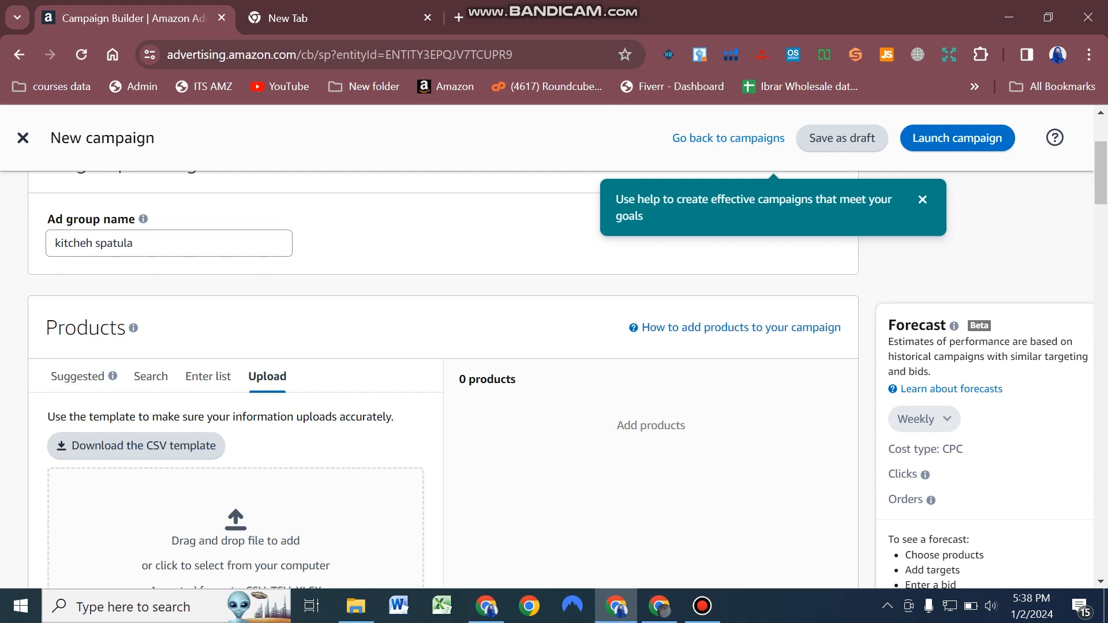
{"action": "scroll", "coordinate": [444, 376], "scroll_direction": "down", "scroll_amount": 1}
{"action": "scroll", "coordinate": [444, 376], "scroll_direction": "up", "scroll_amount": 1}
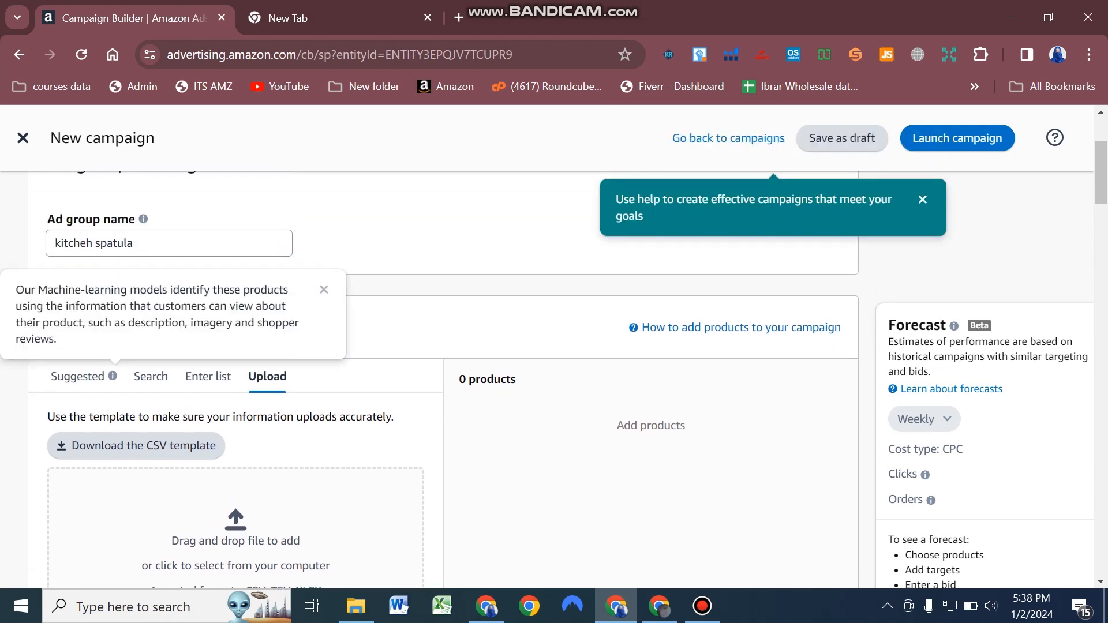
{"action": "left_click", "coordinate": [78, 376]}
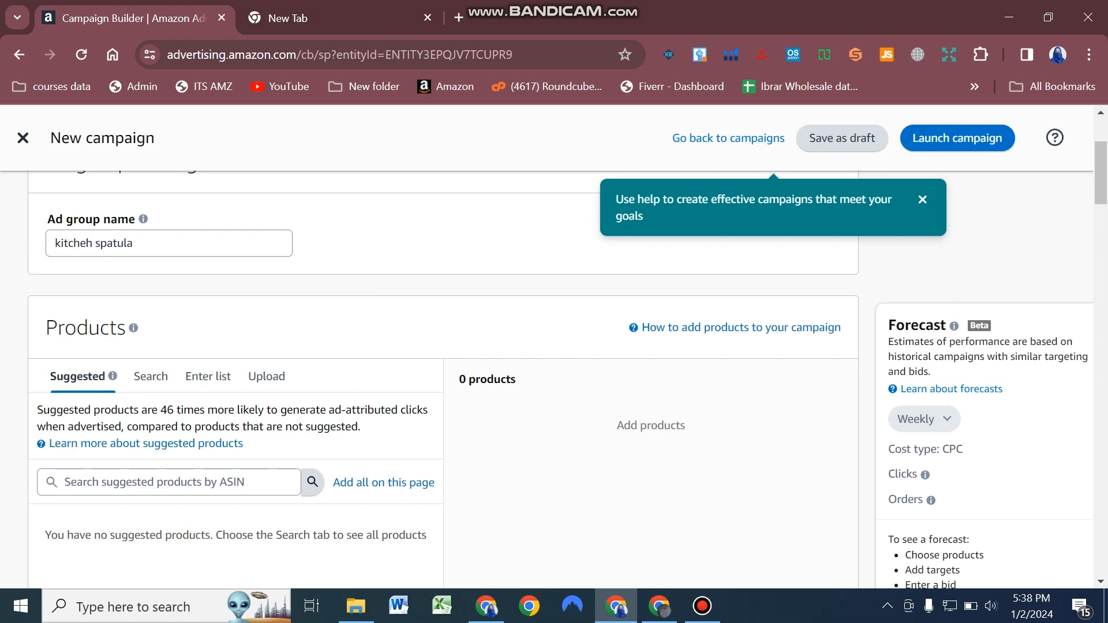
Find the Crystal Light Liquid Water Enhancer Variety 5 Pack through product search and add it to the campaign
{"action": "left_click", "coordinate": [150, 376]}
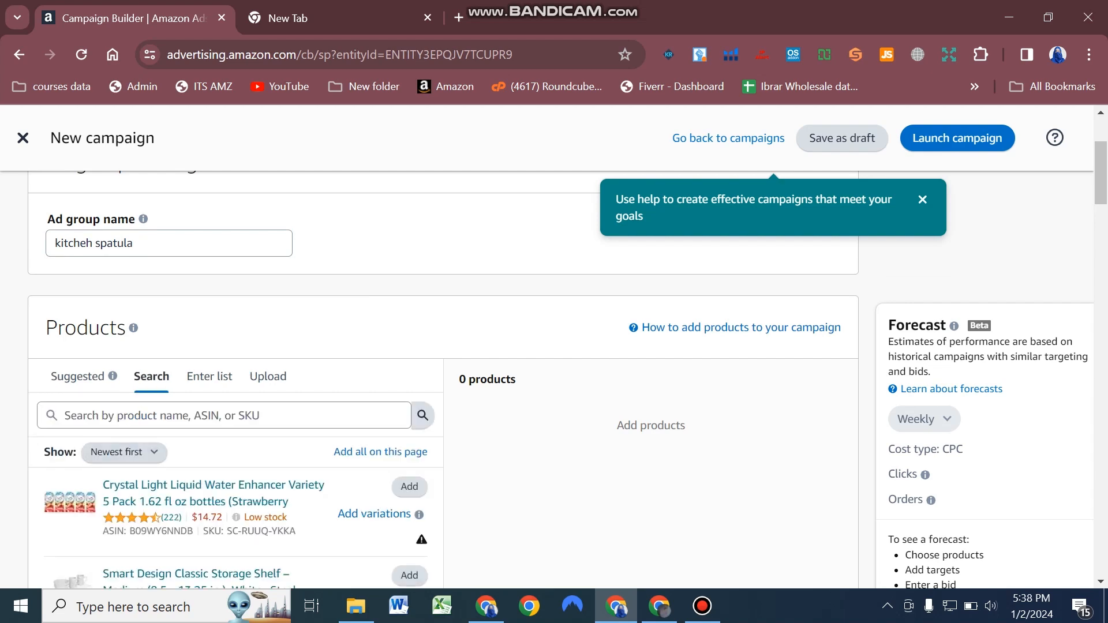
{"action": "mouse_move", "coordinate": [214, 493]}
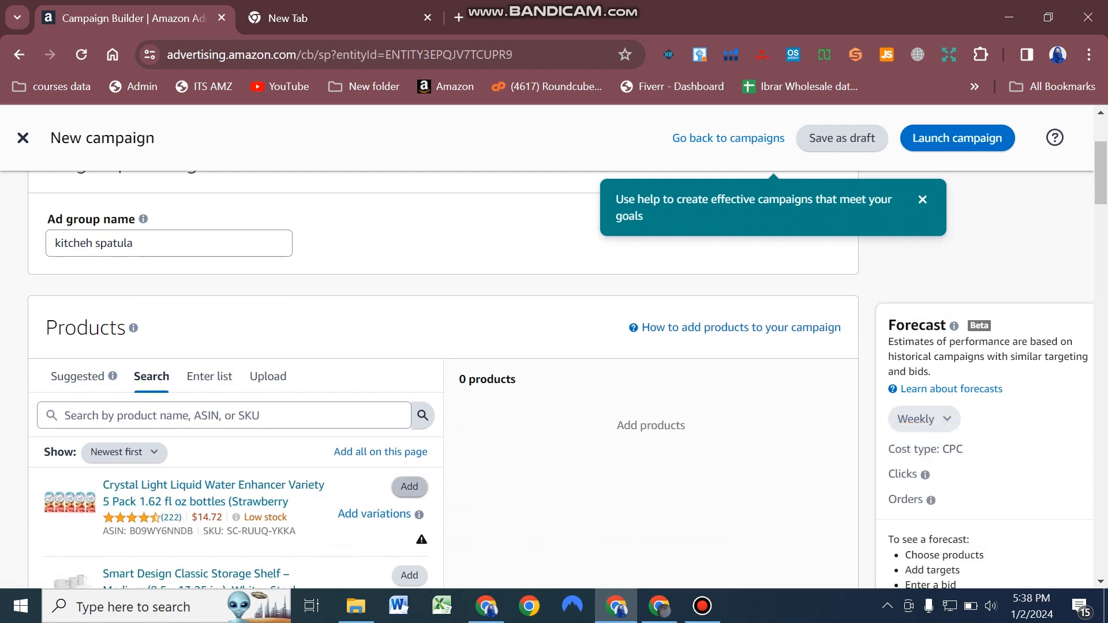
{"action": "left_click", "coordinate": [409, 487]}
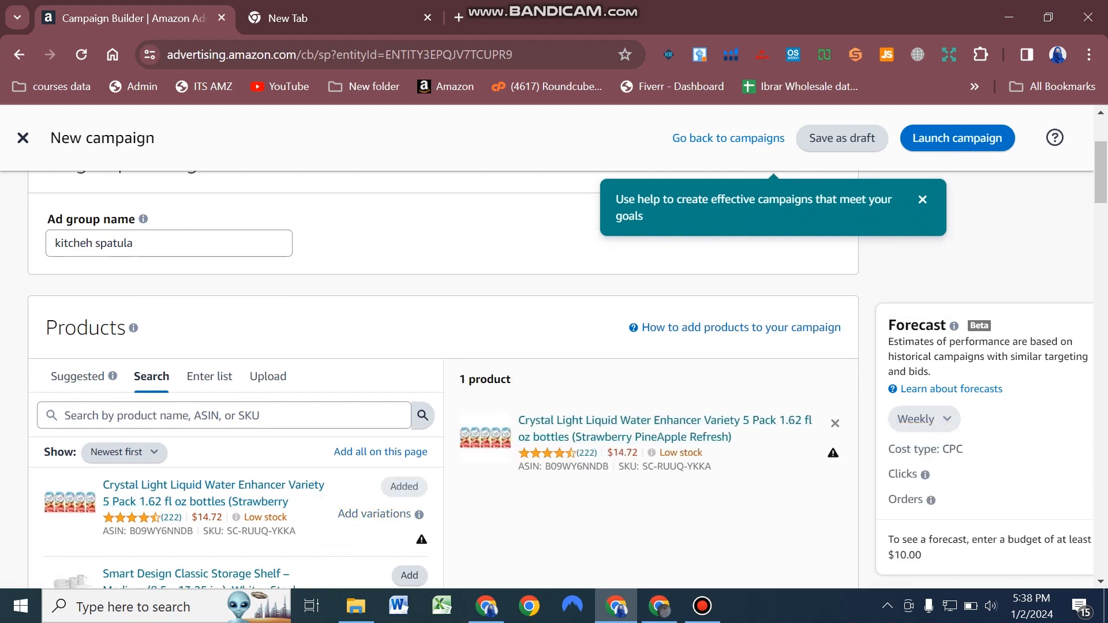
{"action": "left_click", "coordinate": [66, 415]}
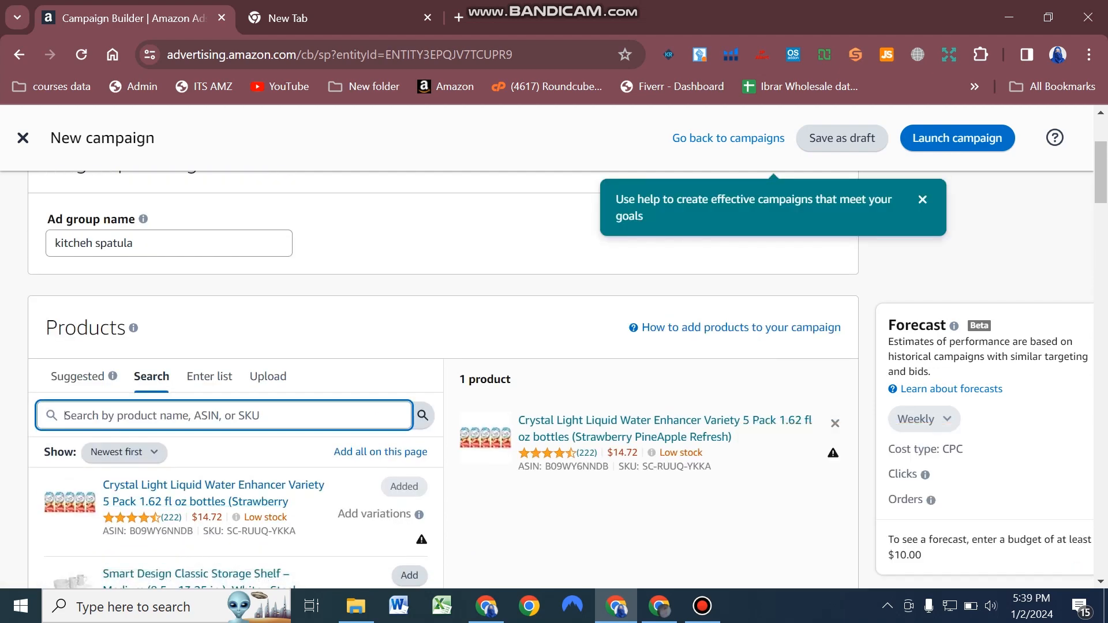
Review the automatic and manual targeting choices in the campaign's targeting settings
{"action": "scroll", "coordinate": [443, 375], "scroll_direction": "down", "scroll_amount": 6}
{"action": "scroll", "coordinate": [443, 375], "scroll_direction": "down", "scroll_amount": 2}
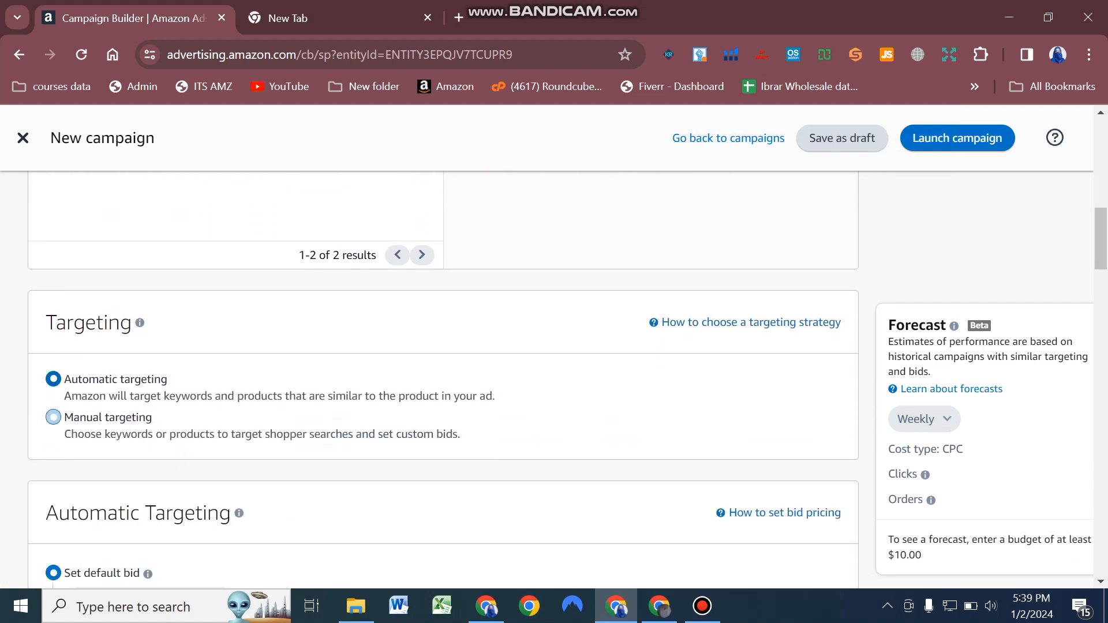
{"action": "scroll", "coordinate": [443, 375], "scroll_direction": "down", "scroll_amount": 2}
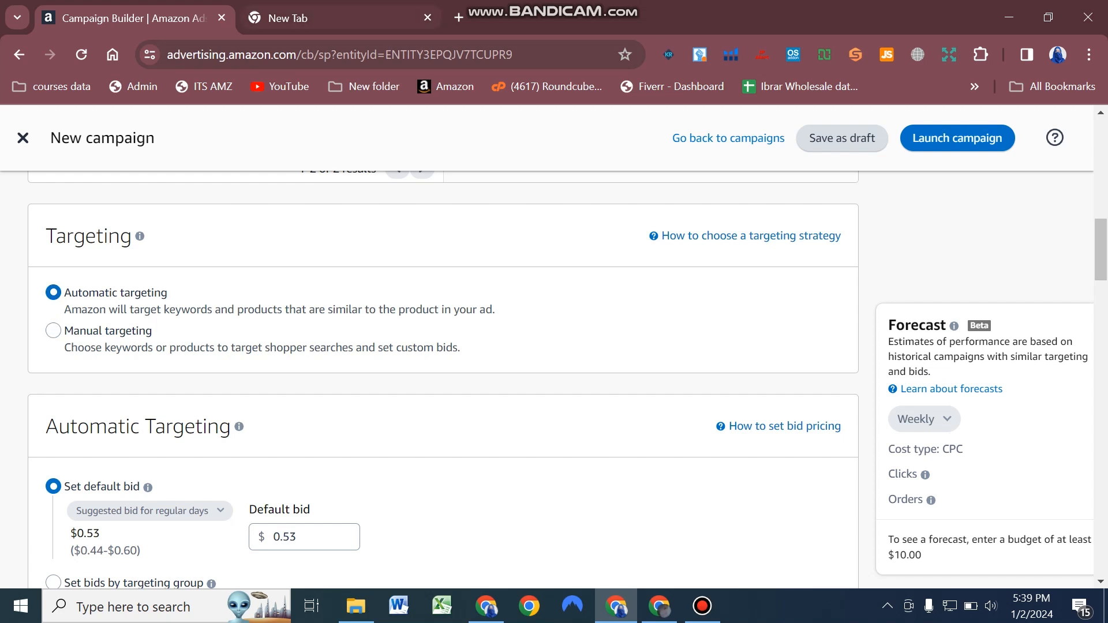
Open the Amazon store in the other browser tab and search for "kitchen spatula"
{"action": "left_click", "coordinate": [287, 18]}
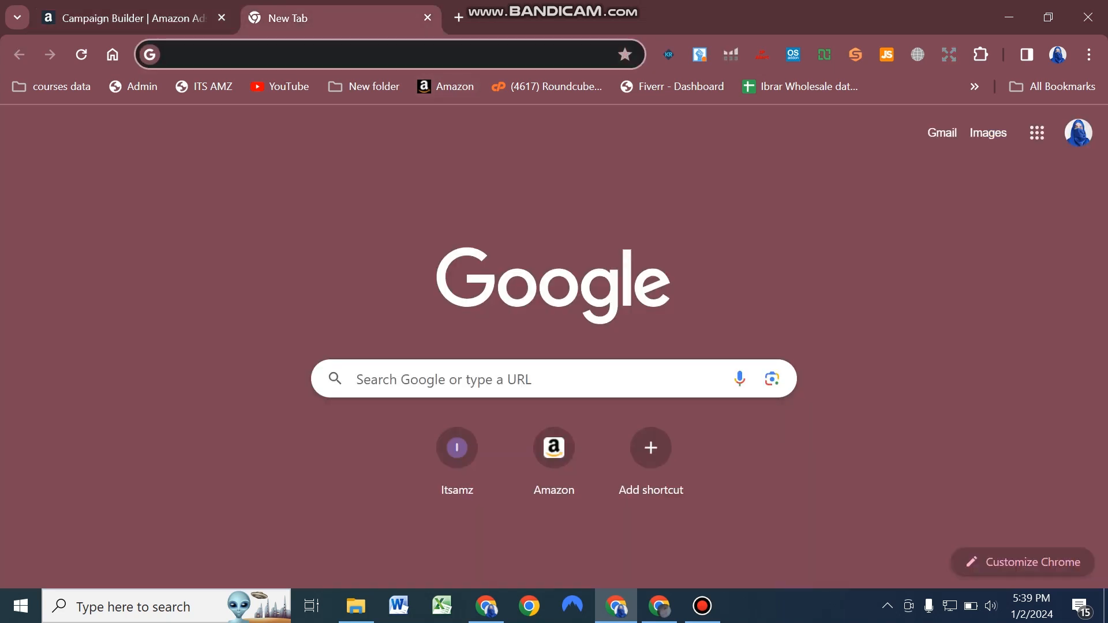
{"action": "left_click", "coordinate": [553, 455]}
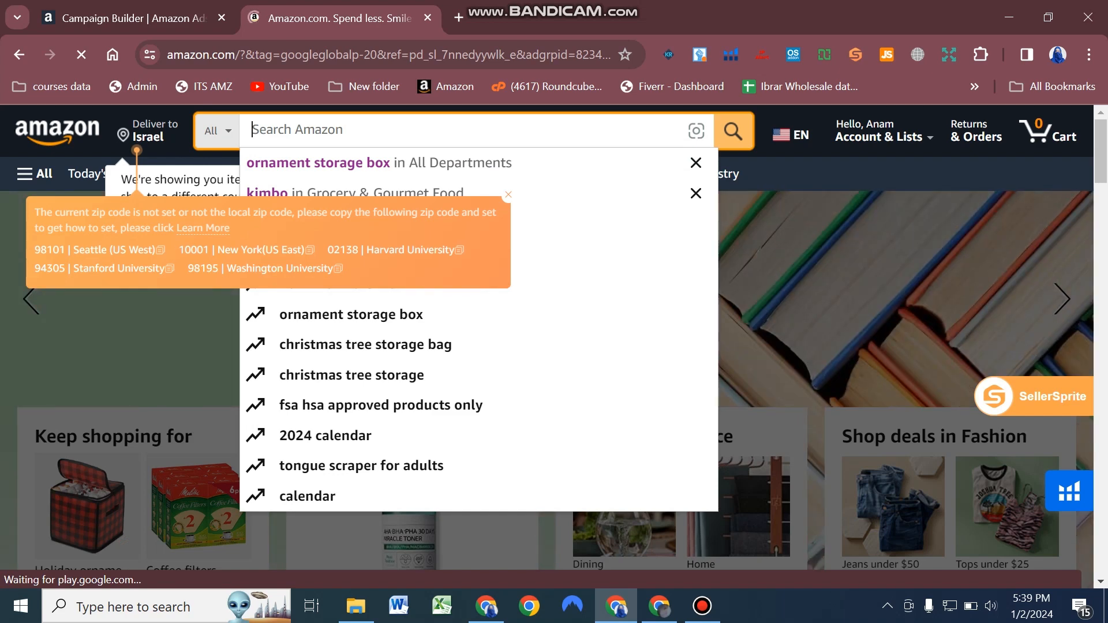
{"action": "type", "text": "kitche"}
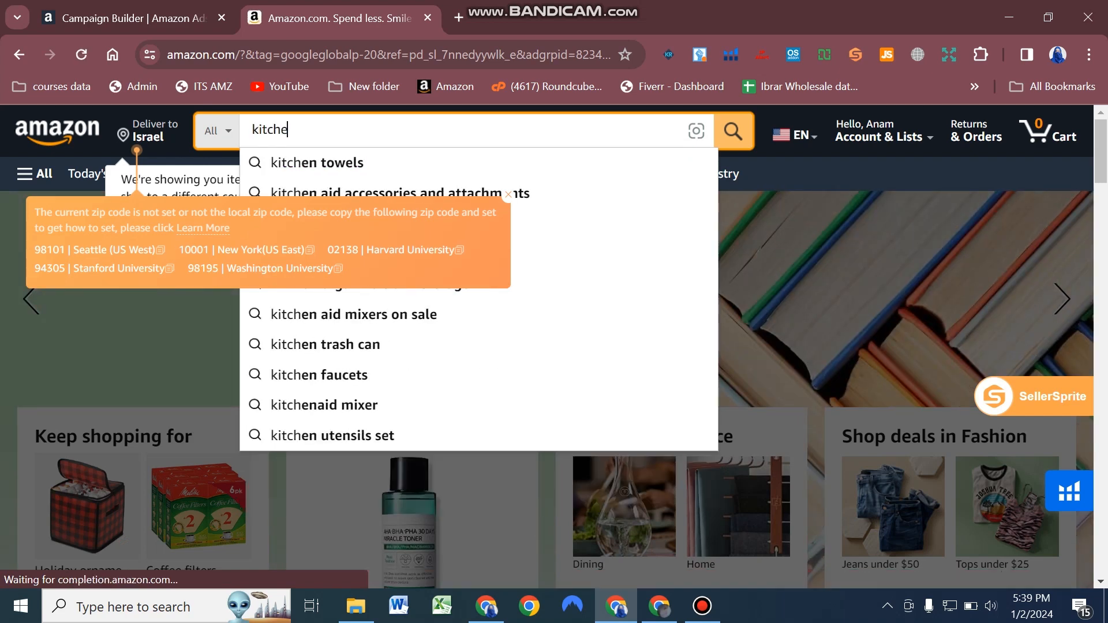
{"action": "type", "text": "n"}
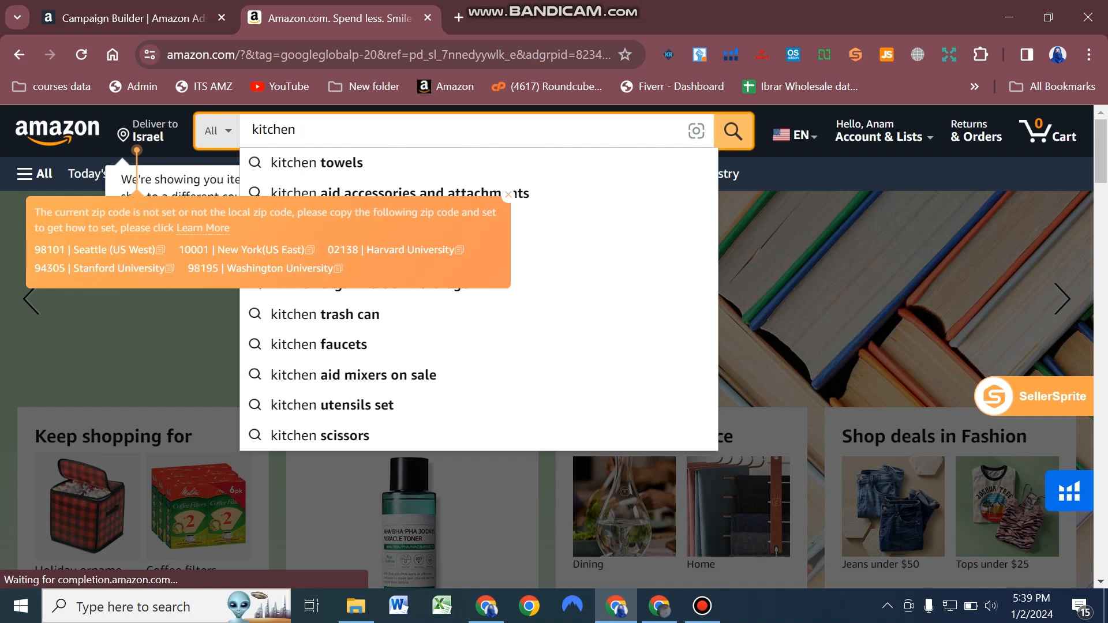
{"action": "type", "text": " spa"}
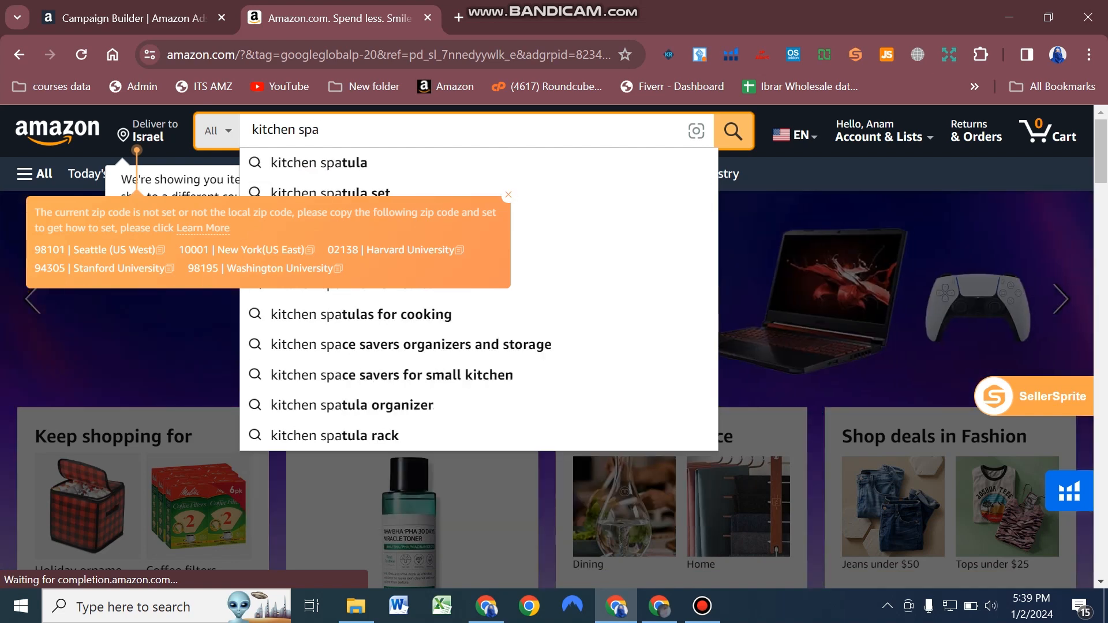
{"action": "type", "text": "tula"}
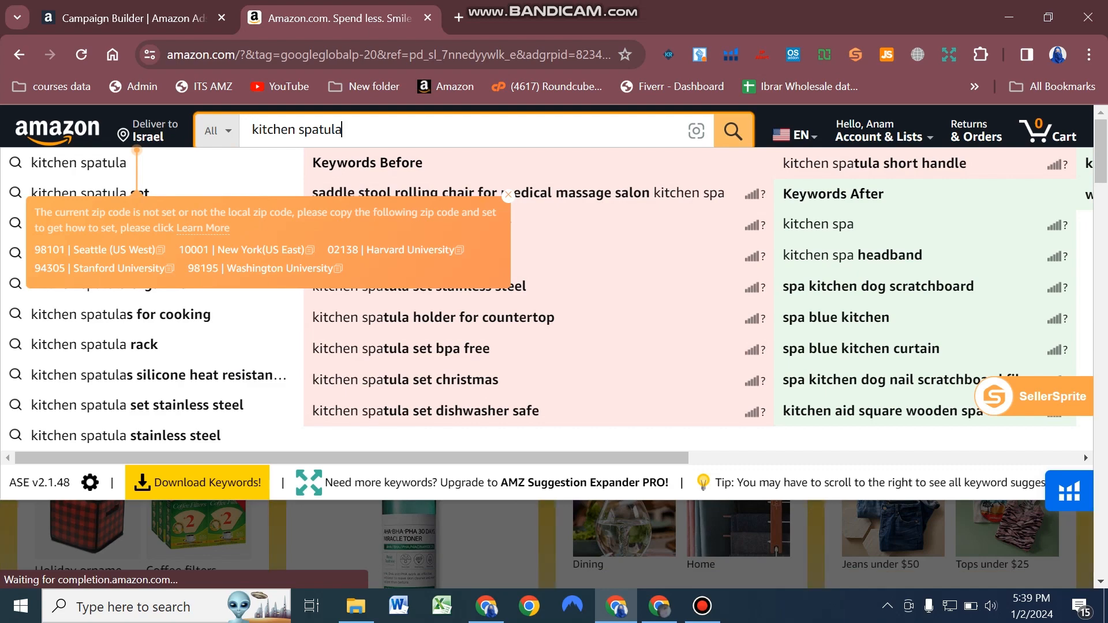
{"action": "key", "text": "Return"}
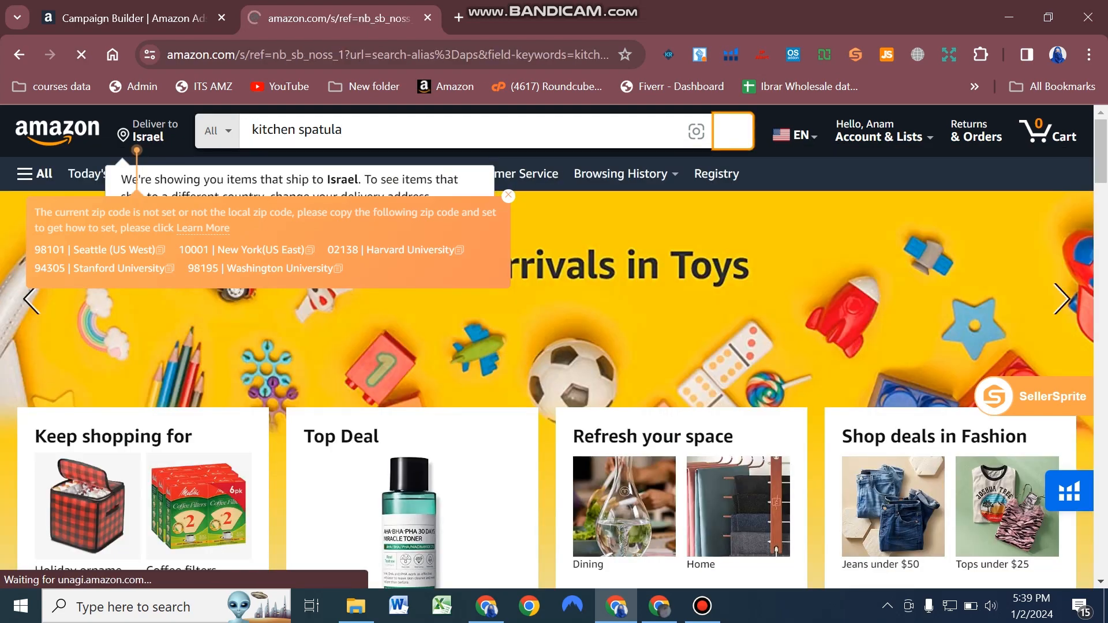
Examine the kitchen spatula search results, including the sponsored listings and their placement among the other products
{"action": "scroll", "coordinate": [553, 347], "scroll_direction": "down", "scroll_amount": 1}
{"action": "scroll", "coordinate": [332, 358], "scroll_direction": "up", "scroll_amount": 2}
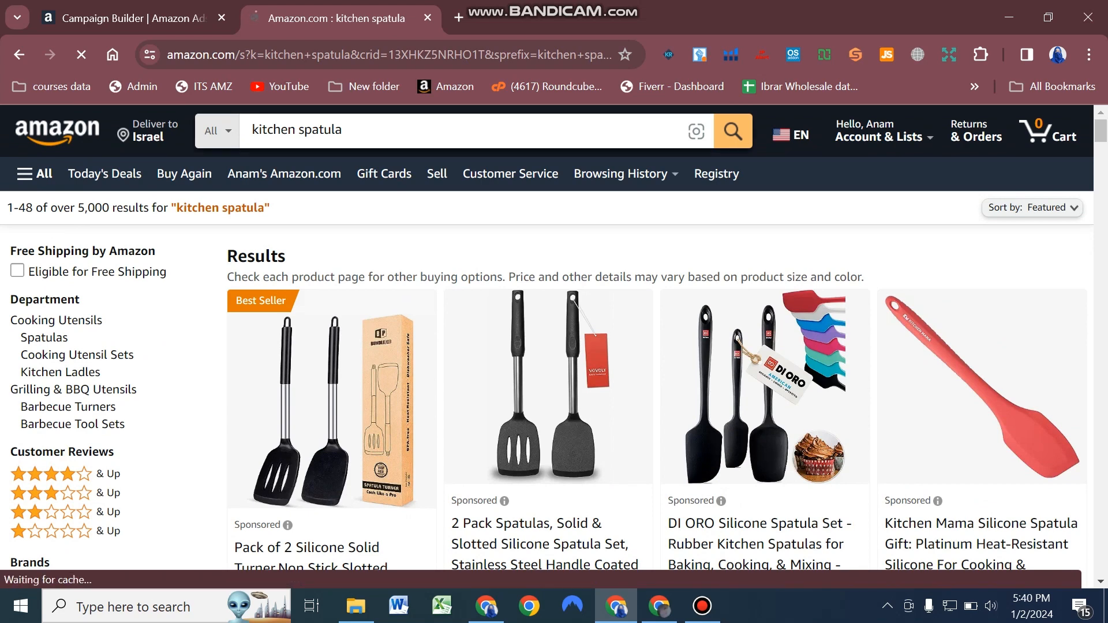
{"action": "scroll", "coordinate": [548, 337], "scroll_direction": "down", "scroll_amount": 10}
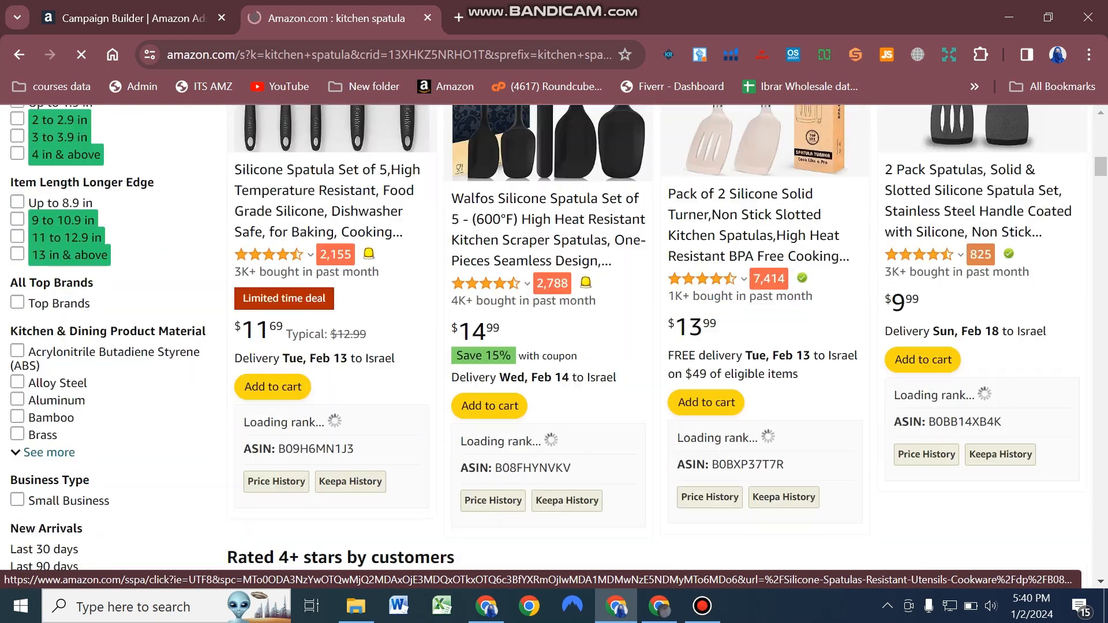
{"action": "scroll", "coordinate": [548, 338], "scroll_direction": "down", "scroll_amount": 20}
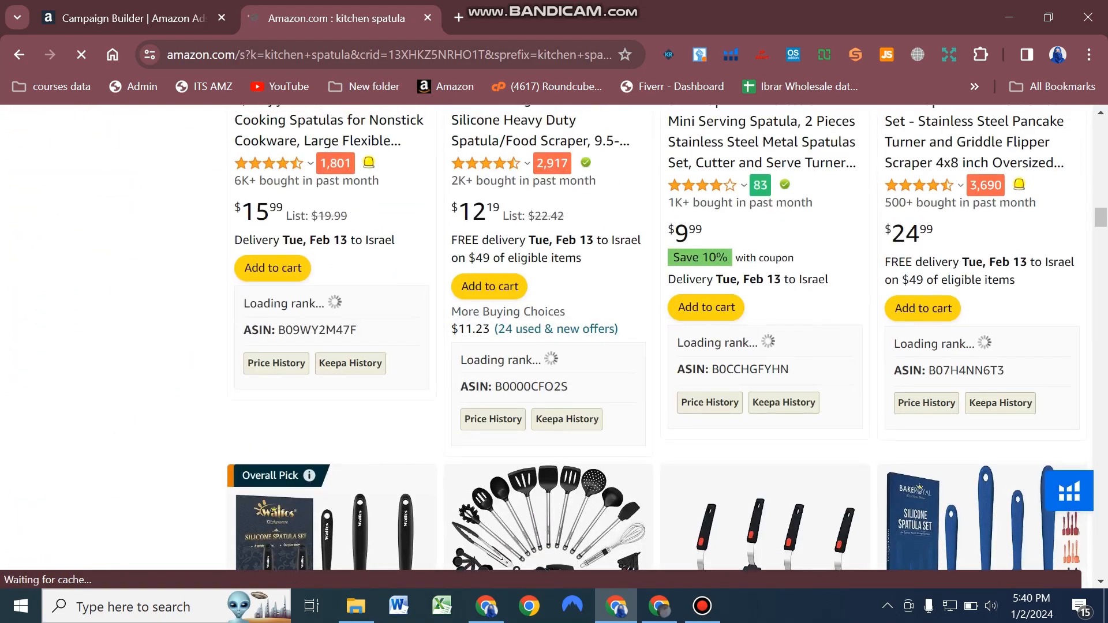
{"action": "scroll", "coordinate": [548, 337], "scroll_direction": "up", "scroll_amount": 20}
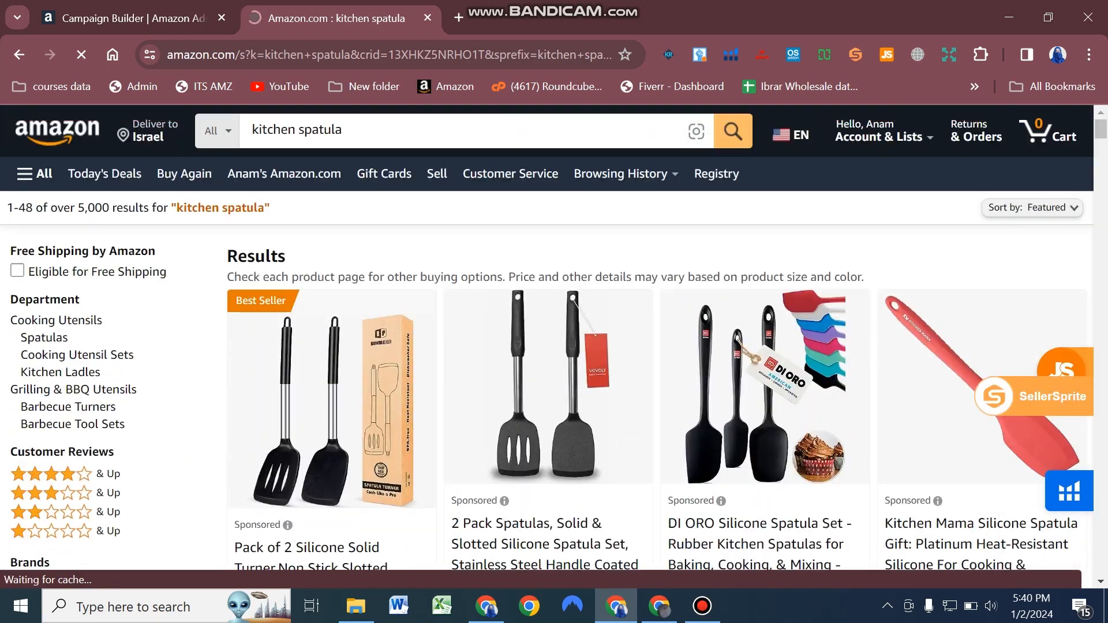
{"action": "scroll", "coordinate": [548, 337], "scroll_direction": "down", "scroll_amount": 4}
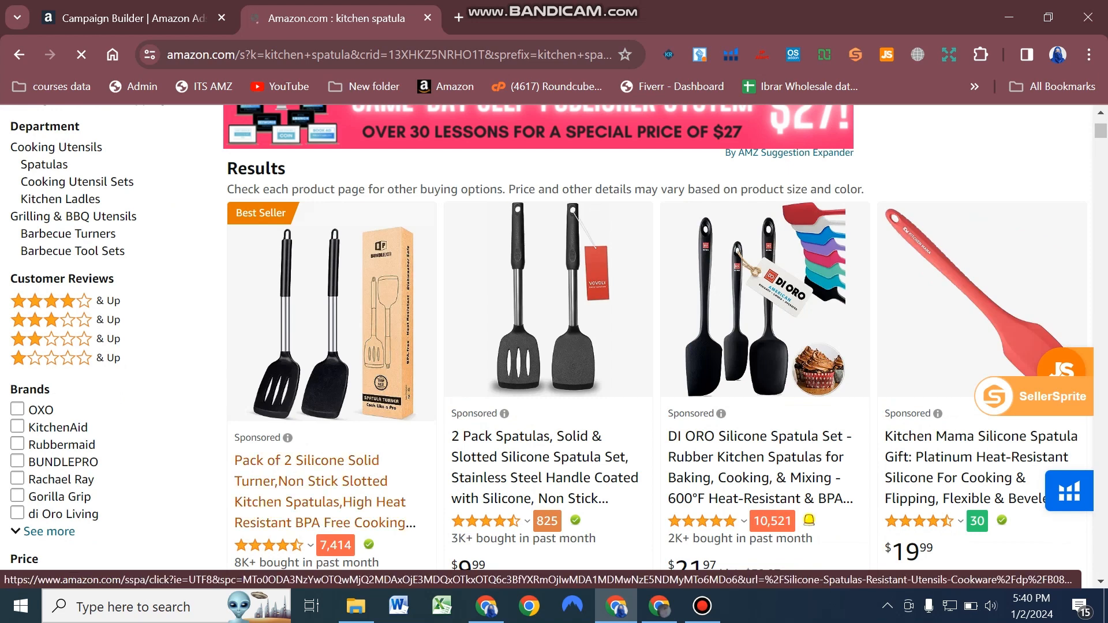
{"action": "scroll", "coordinate": [554, 337], "scroll_direction": "down", "scroll_amount": 3}
{"action": "scroll", "coordinate": [554, 338], "scroll_direction": "down", "scroll_amount": 3}
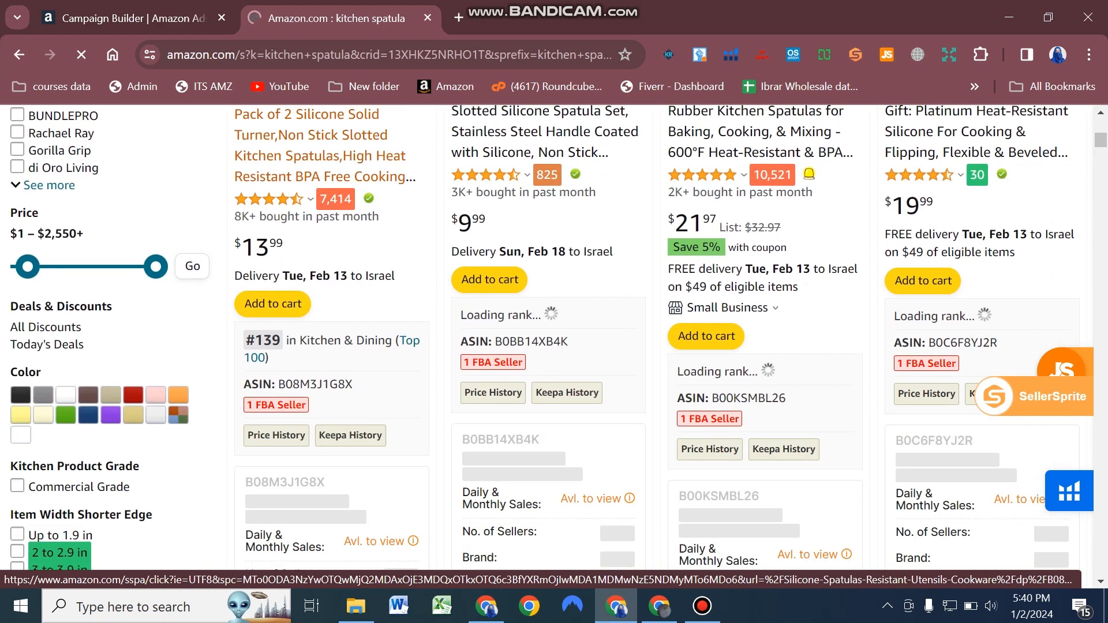
{"action": "scroll", "coordinate": [553, 338], "scroll_direction": "up", "scroll_amount": 4}
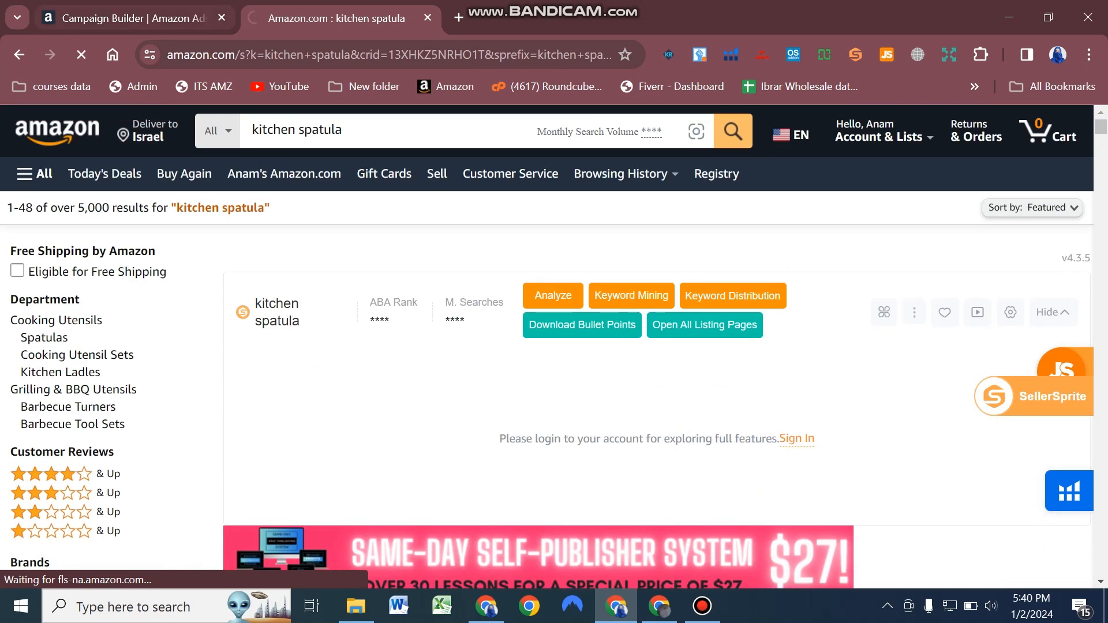
Return to the campaign builder and review the bid options in the Automatic Targeting section
{"action": "key", "text": "ctrl+Page_Up"}
{"action": "scroll", "coordinate": [53, 245], "scroll_direction": "down", "scroll_amount": 1}
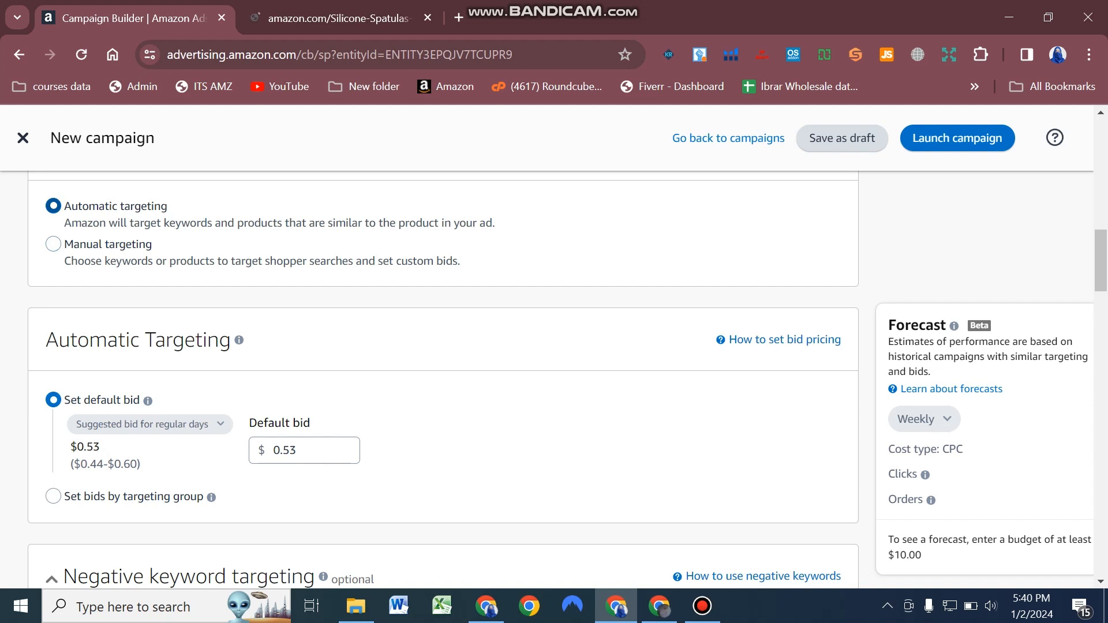
{"action": "scroll", "coordinate": [443, 375], "scroll_direction": "down", "scroll_amount": 3}
{"action": "scroll", "coordinate": [444, 375], "scroll_direction": "up", "scroll_amount": 3}
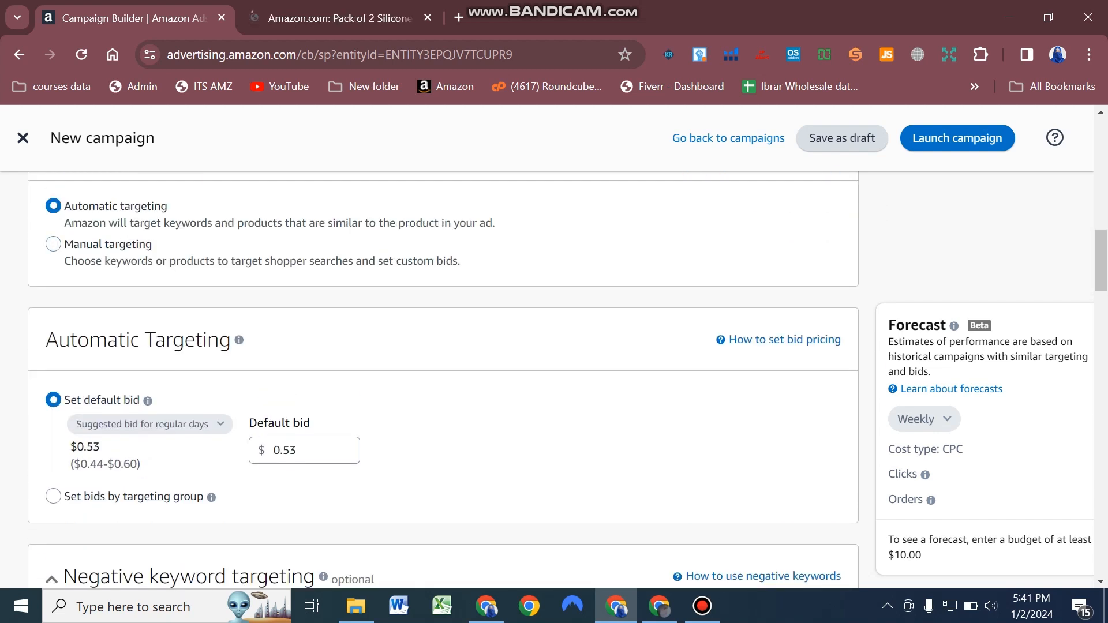
{"action": "scroll", "coordinate": [444, 375], "scroll_direction": "down", "scroll_amount": 1}
{"action": "mouse_move", "coordinate": [150, 339]}
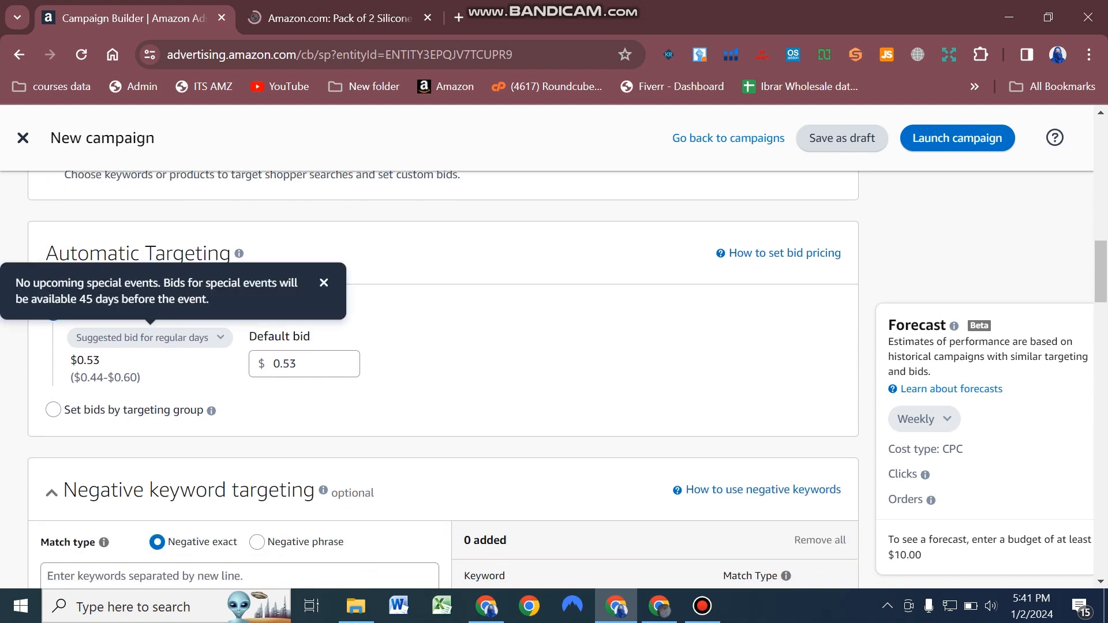
{"action": "scroll", "coordinate": [150, 338], "scroll_direction": "down", "scroll_amount": 1}
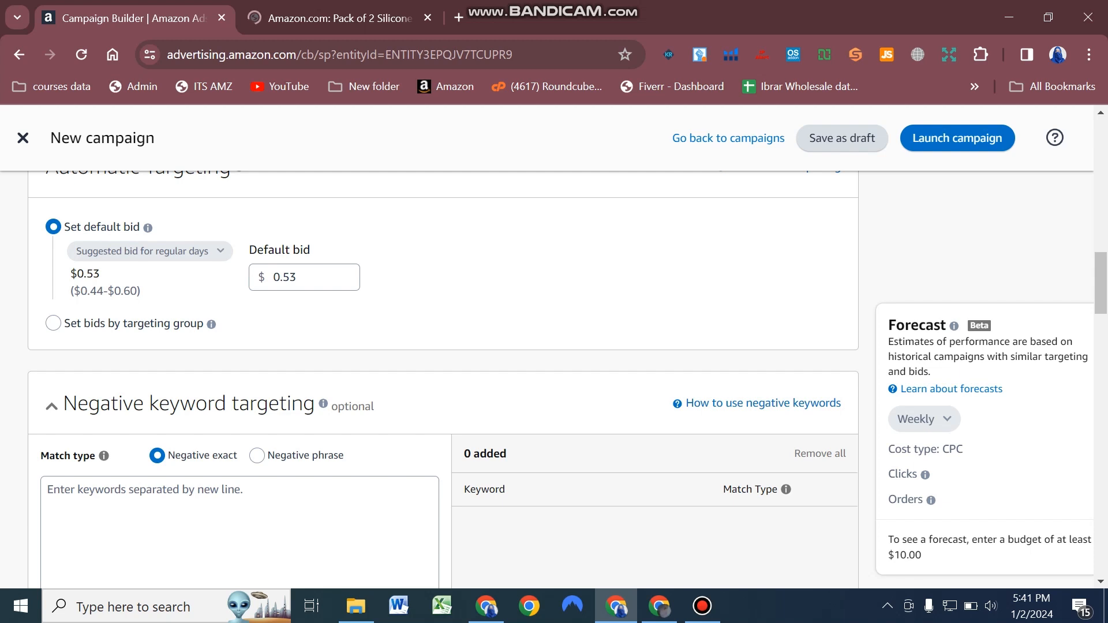
Set the default bid for automatic targeting to $1.00
{"action": "left_click", "coordinate": [317, 277]}
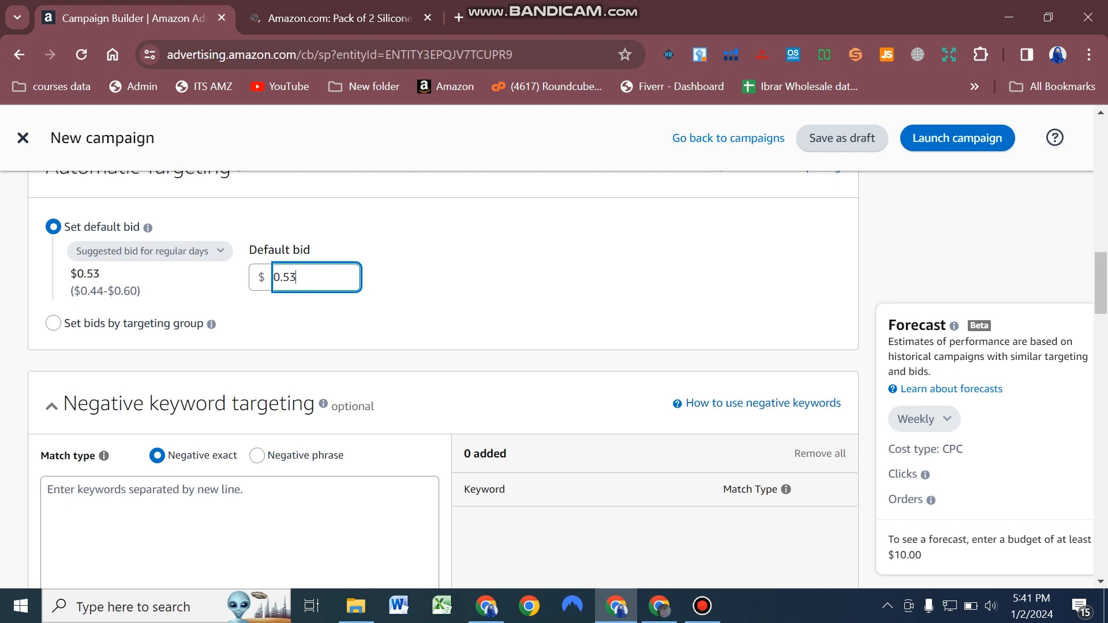
{"action": "key", "text": "BackSpace"}
{"action": "key", "text": "BackSpace"}
{"action": "key", "text": "BackSpace"}
{"action": "key", "text": "BackSpace"}
{"action": "type", "text": "1"}
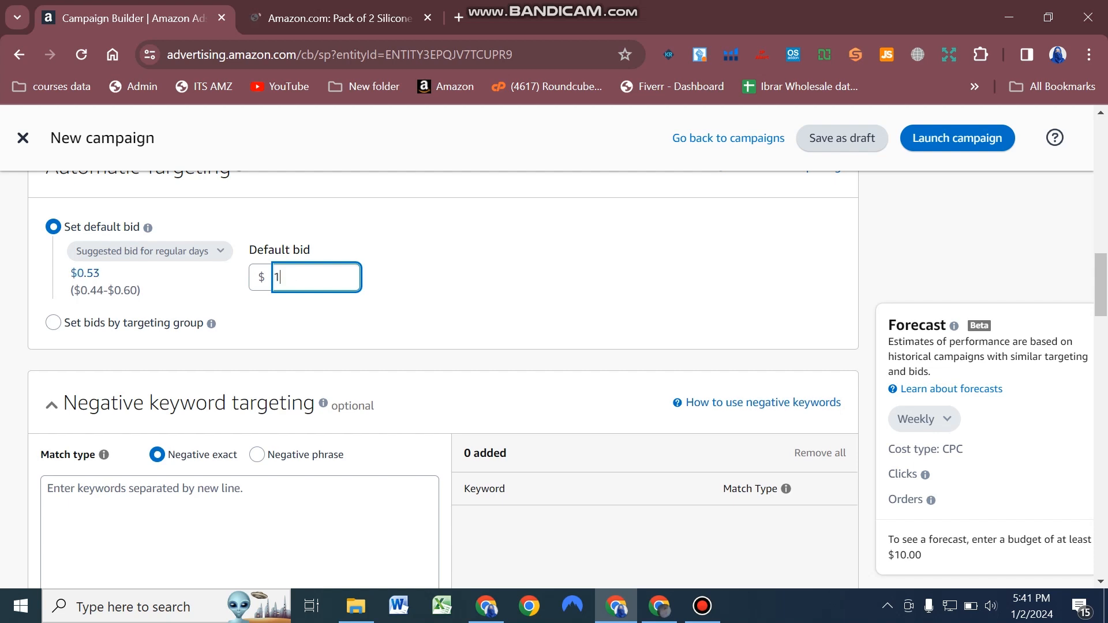
{"action": "key", "text": "Tab"}
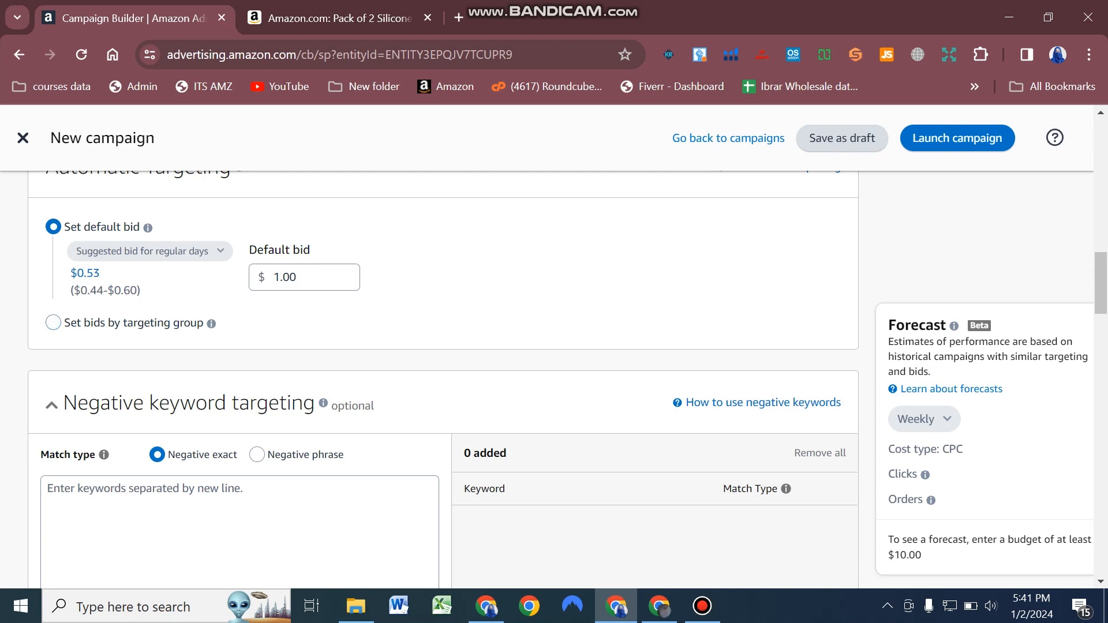
Switch automatic targeting to bids by targeting group, and check the kitchen spatula keyword suggestions in the Amazon store tab
{"action": "left_click", "coordinate": [53, 323]}
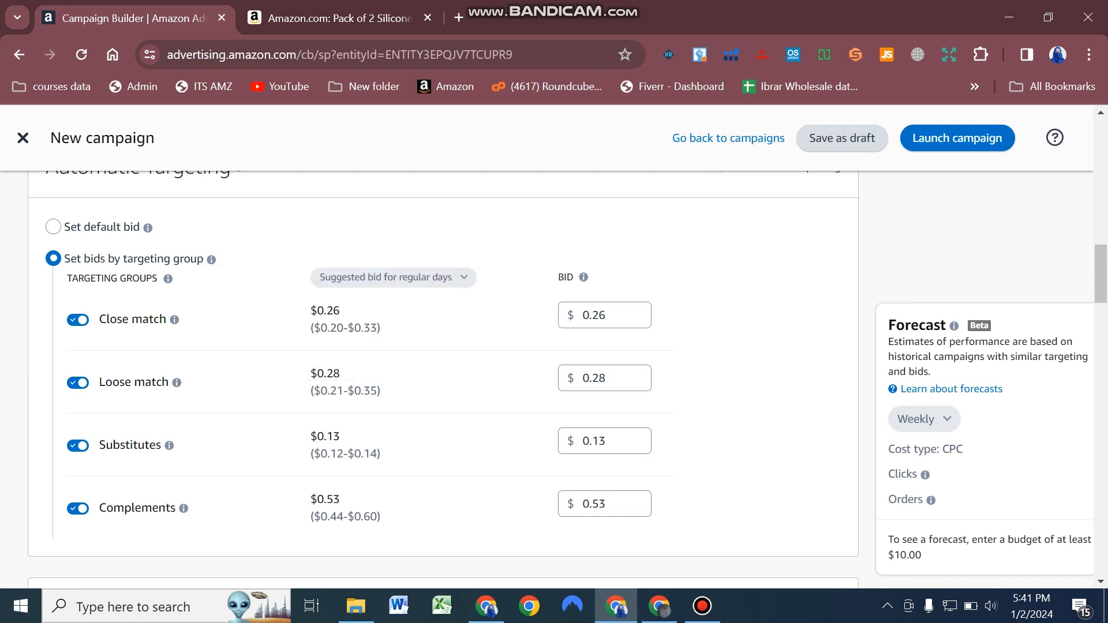
{"action": "key", "text": "ctrl+Tab"}
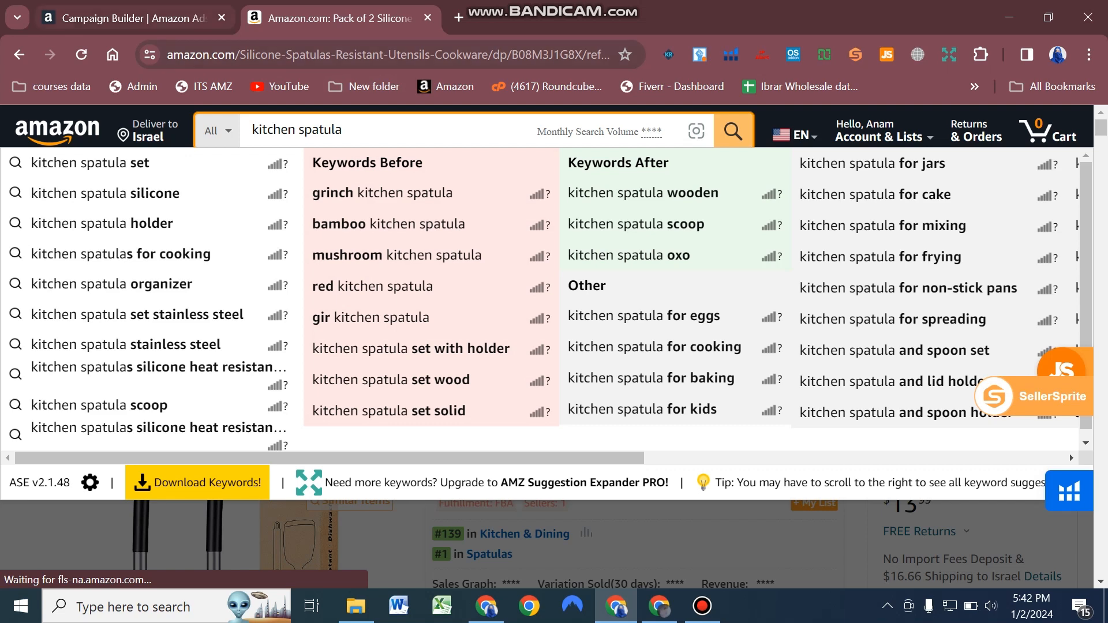
{"action": "key", "text": "ctrl+shift+Tab"}
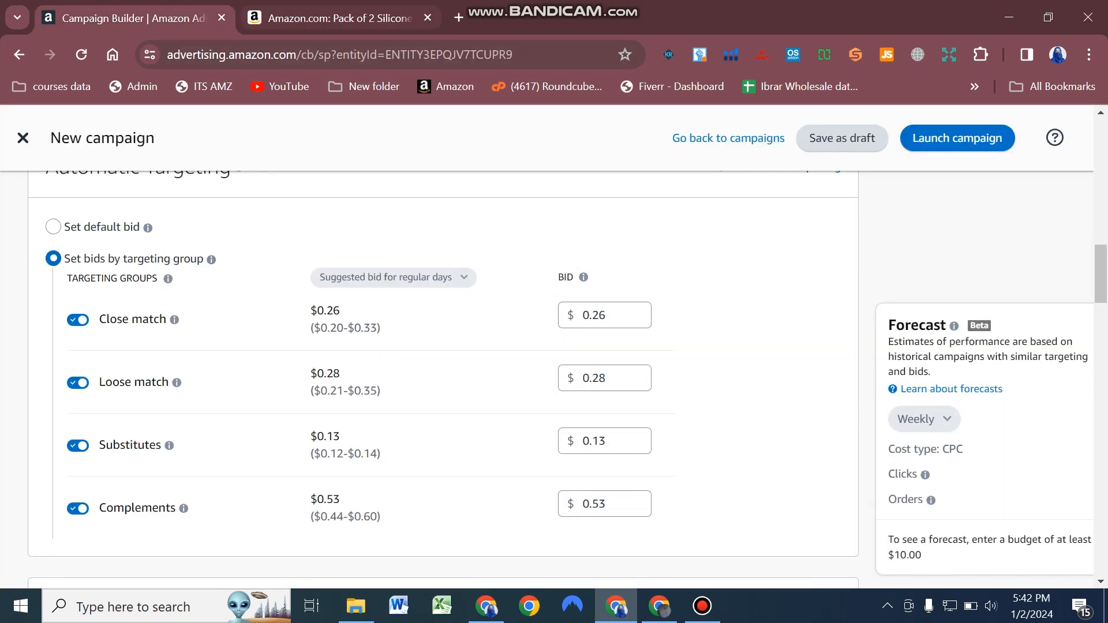
{"action": "key", "text": "ctrl+Tab"}
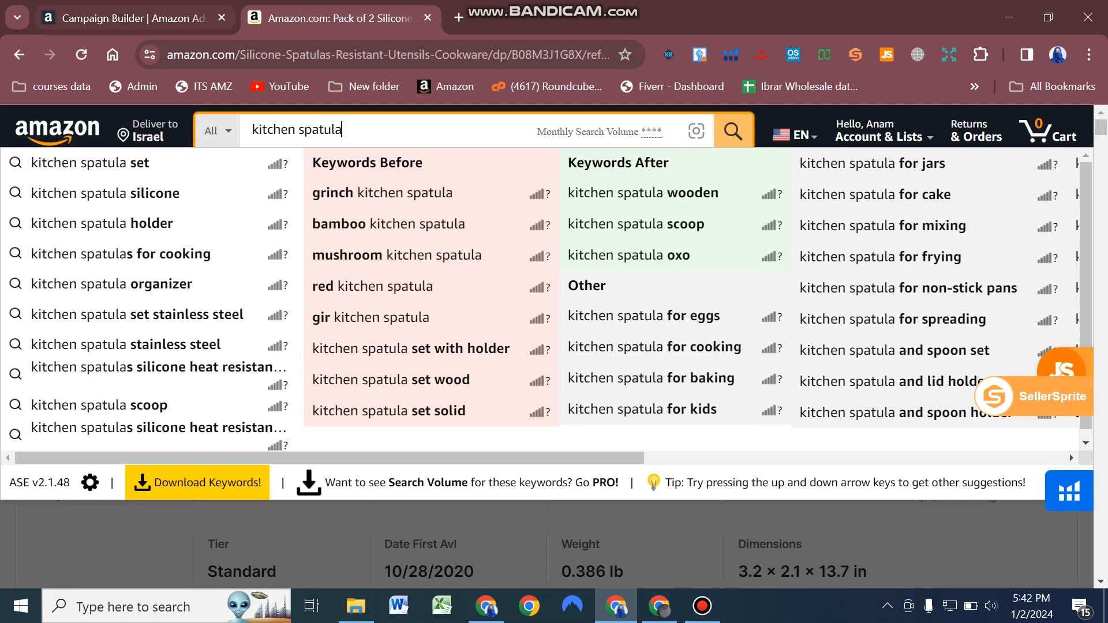
{"action": "left_click", "coordinate": [124, 18]}
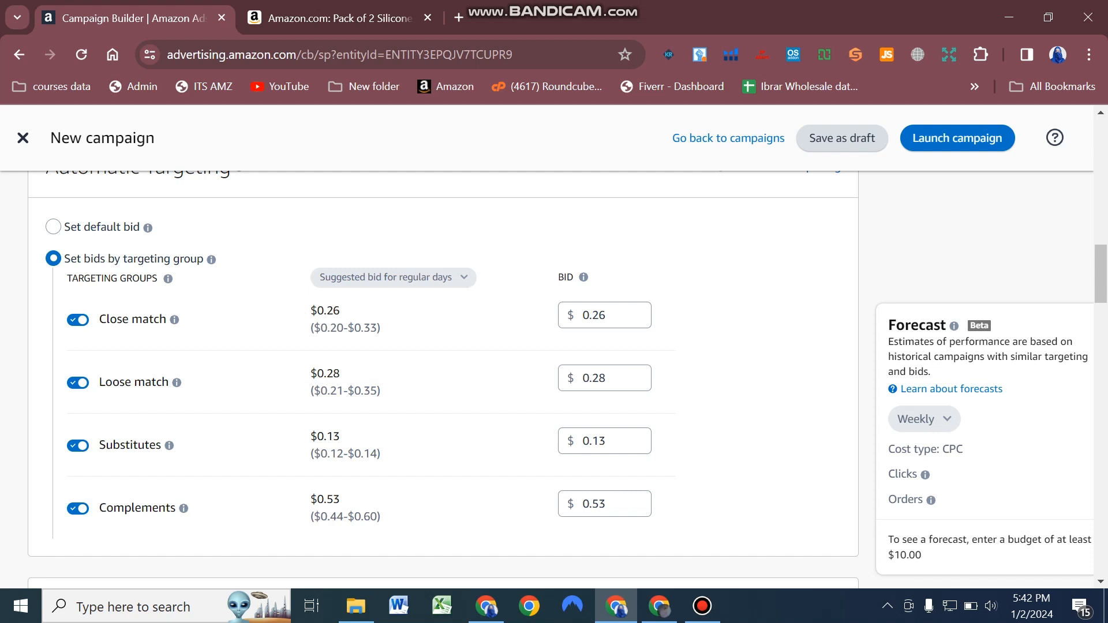
{"action": "mouse_move", "coordinate": [177, 383]}
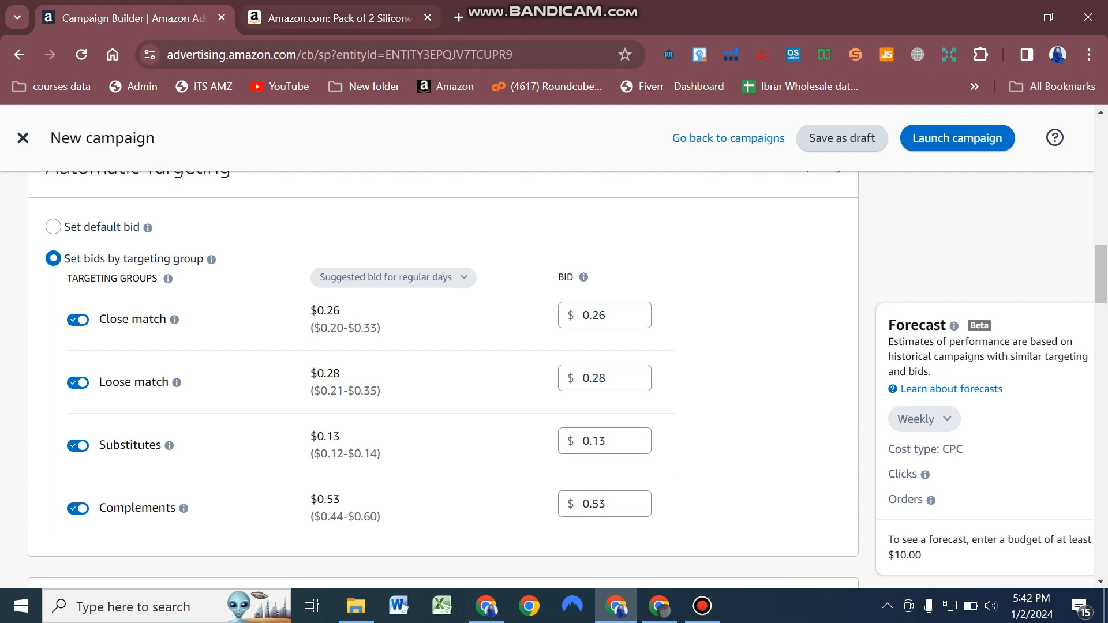
Examine the "kitchen spatula" search term in the Amazon store tab and the Close match explanation in the campaign builder
{"action": "key", "text": "ctrl+Tab"}
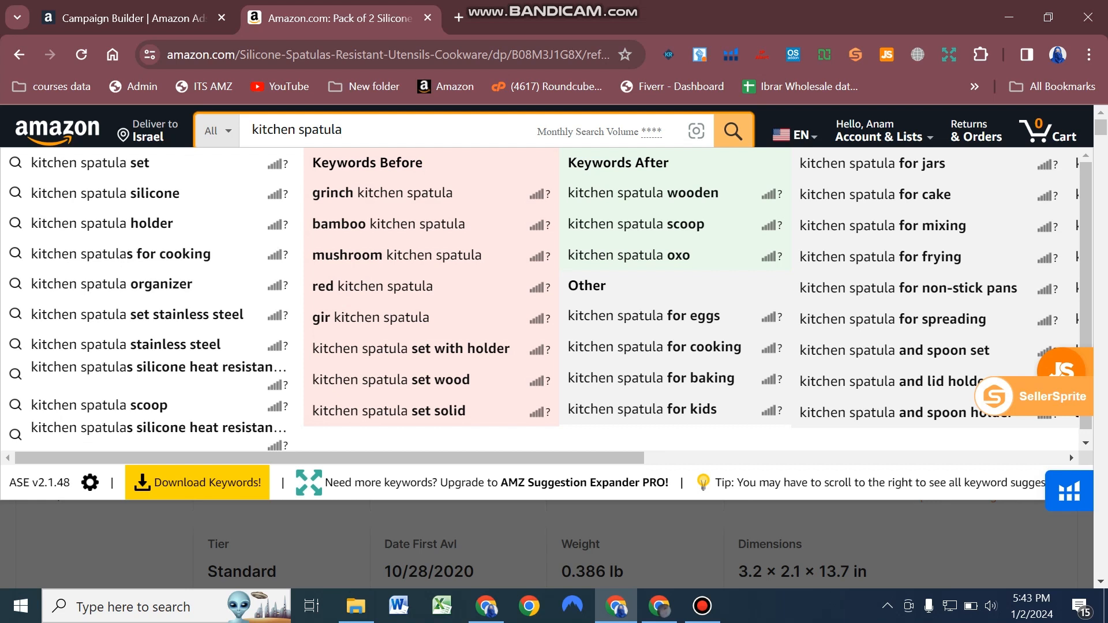
{"action": "left_click_drag", "start_coordinate": [298, 130], "coordinate": [342, 130]}
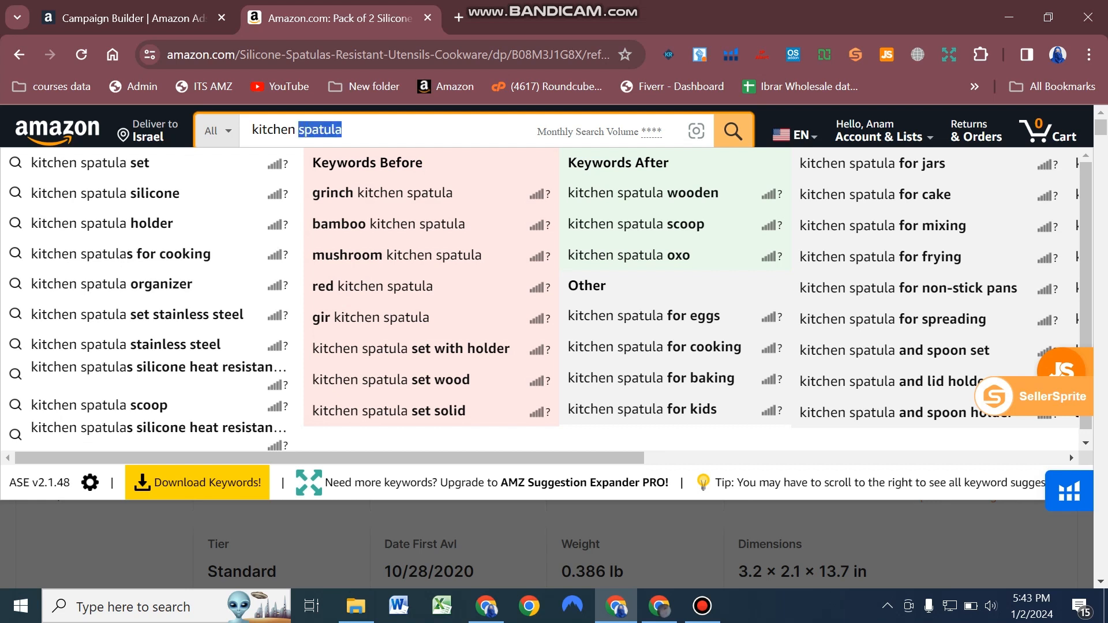
{"action": "left_click", "coordinate": [343, 130]}
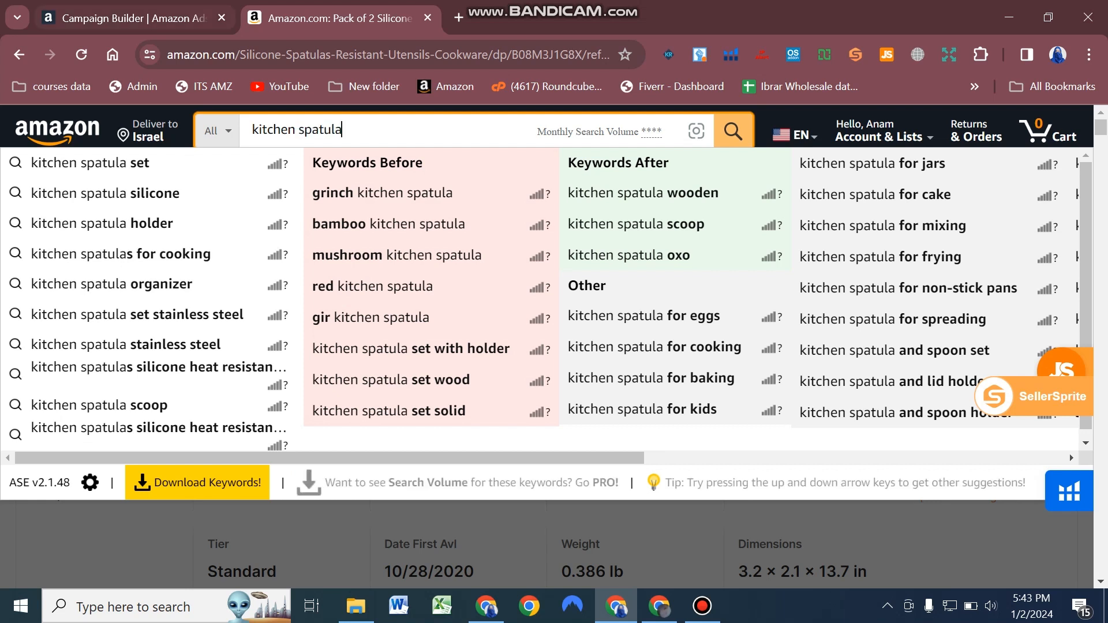
{"action": "left_click", "coordinate": [134, 18]}
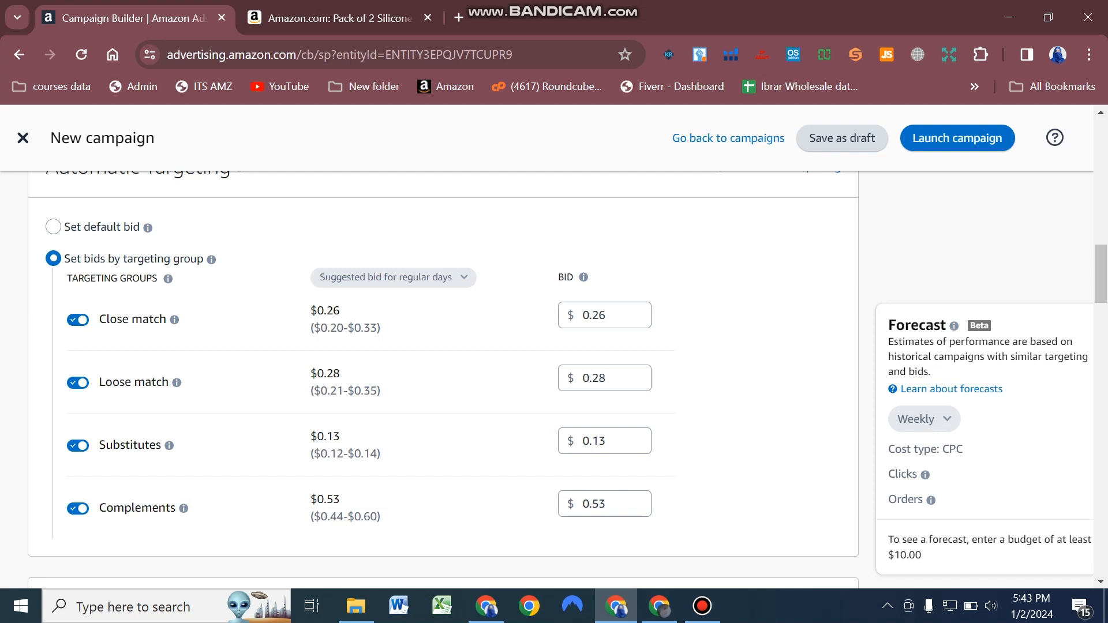
{"action": "mouse_move", "coordinate": [168, 446]}
{"action": "left_click_drag", "start_coordinate": [99, 319], "coordinate": [159, 319]}
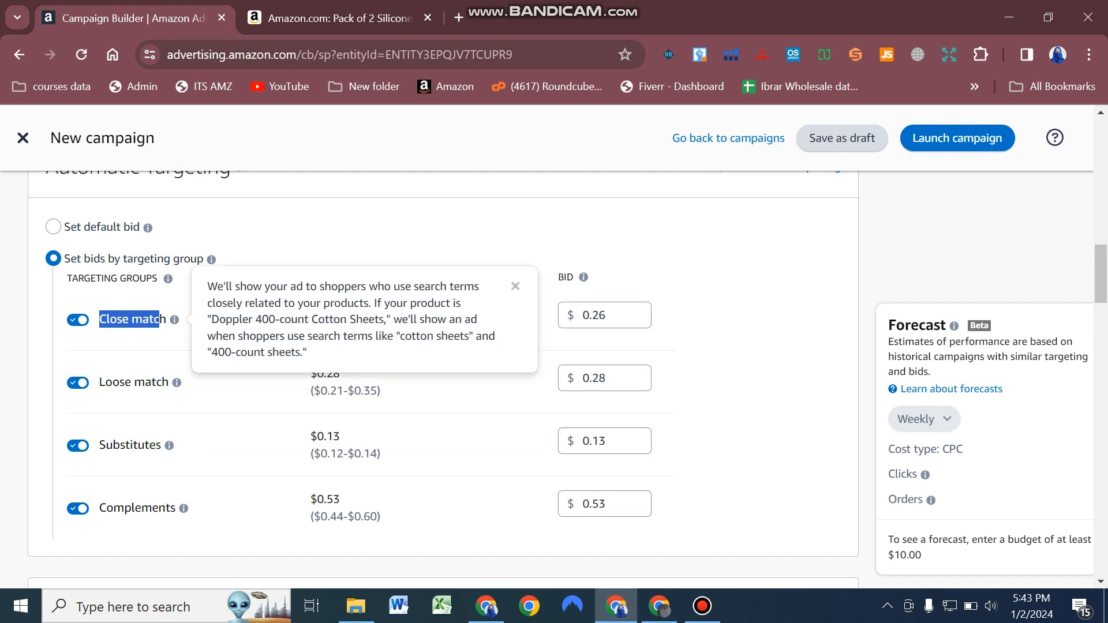
Set the bid for the Close match targeting group to $0.75
{"action": "left_click", "coordinate": [604, 315]}
{"action": "key", "text": "BackSpace"}
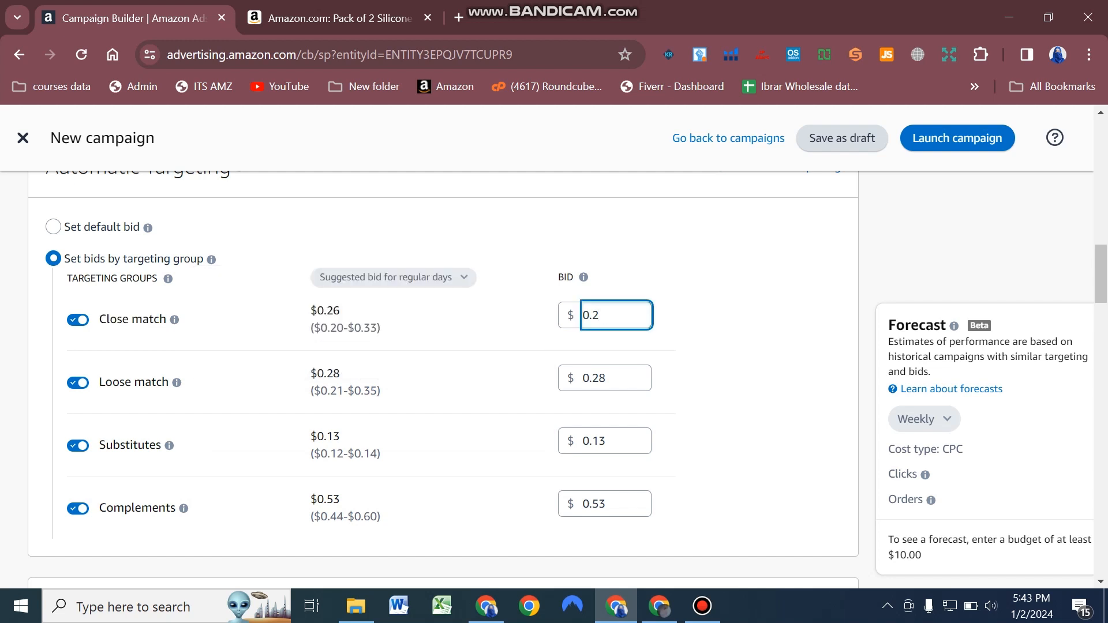
{"action": "key", "text": "BackSpace"}
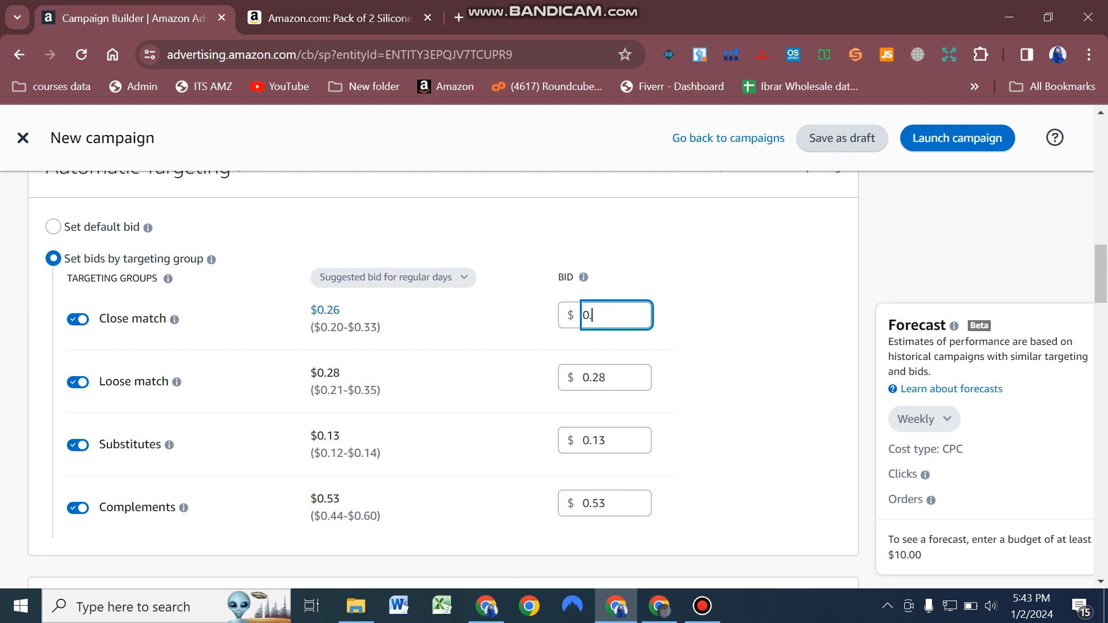
{"action": "type", "text": "75"}
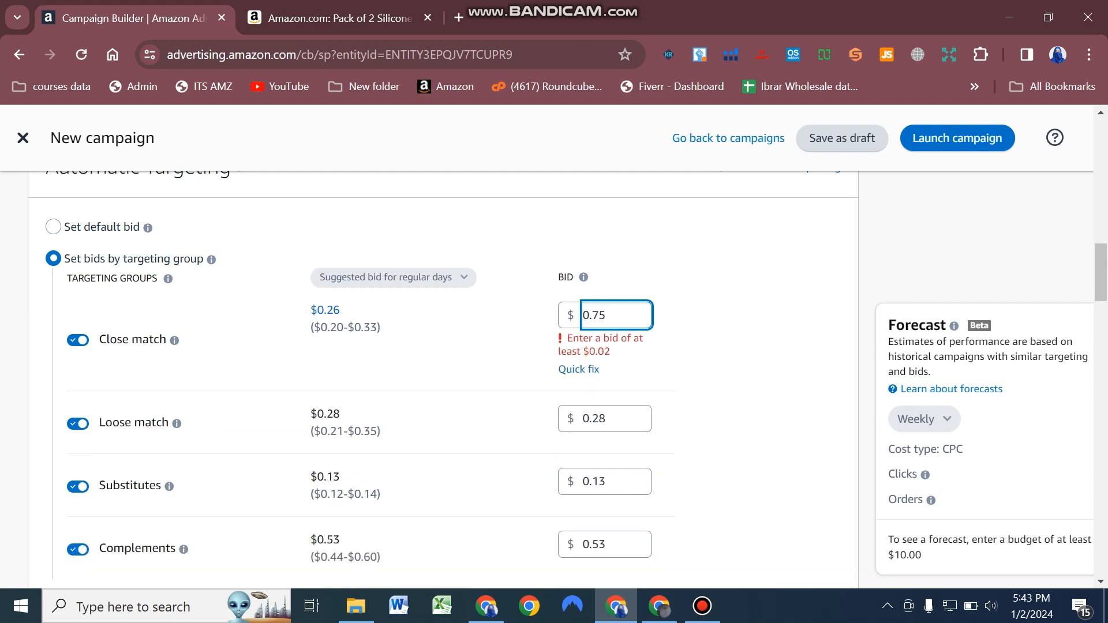
{"action": "left_click", "coordinate": [53, 258]}
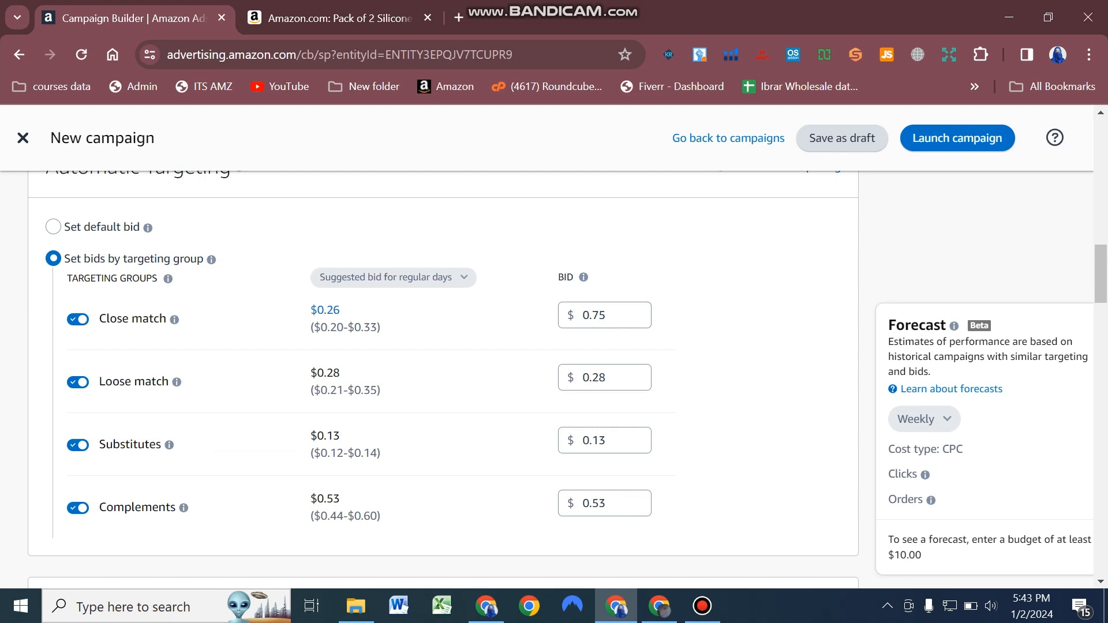
Set the bid for the Loose match targeting group to $0.30
{"action": "left_click", "coordinate": [605, 378]}
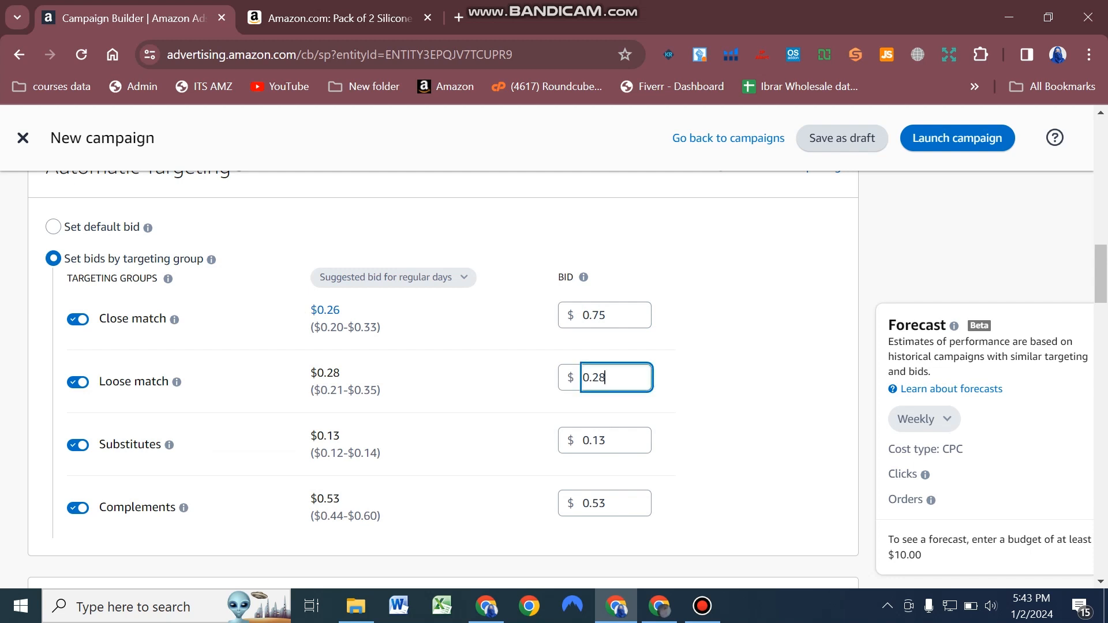
{"action": "key", "text": "BackSpace"}
{"action": "key", "text": "BackSpace"}
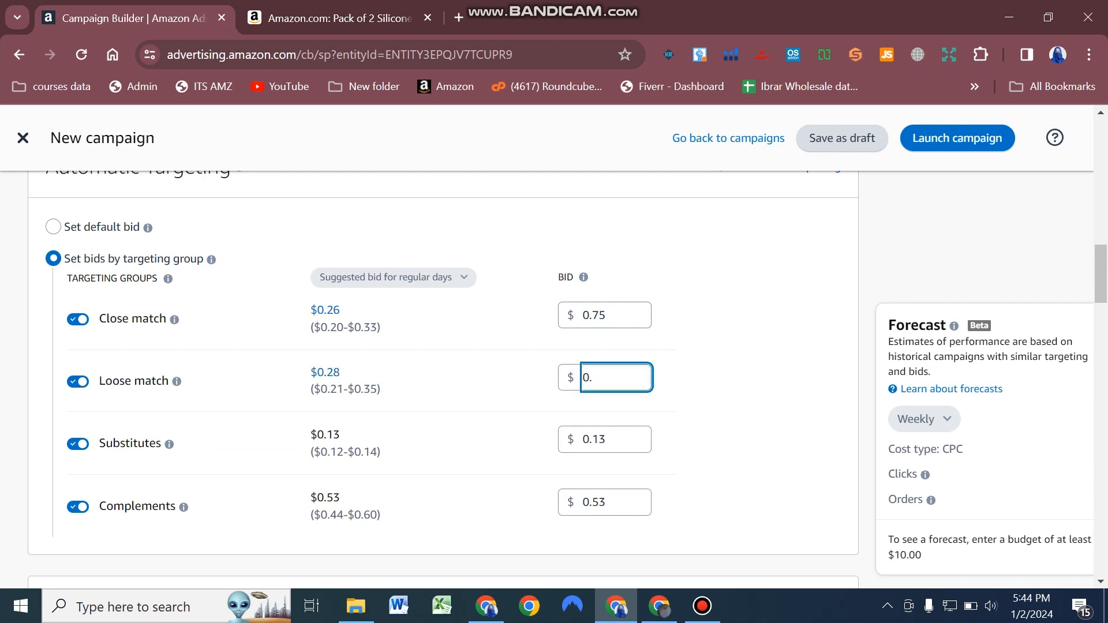
{"action": "type", "text": "3"}
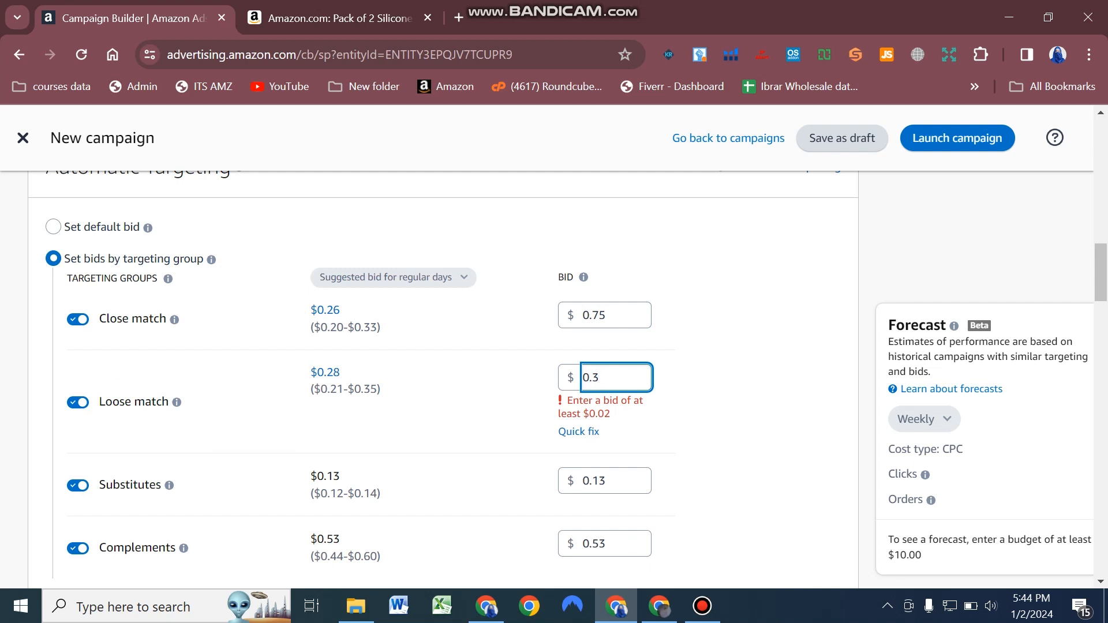
{"action": "type", "text": "0"}
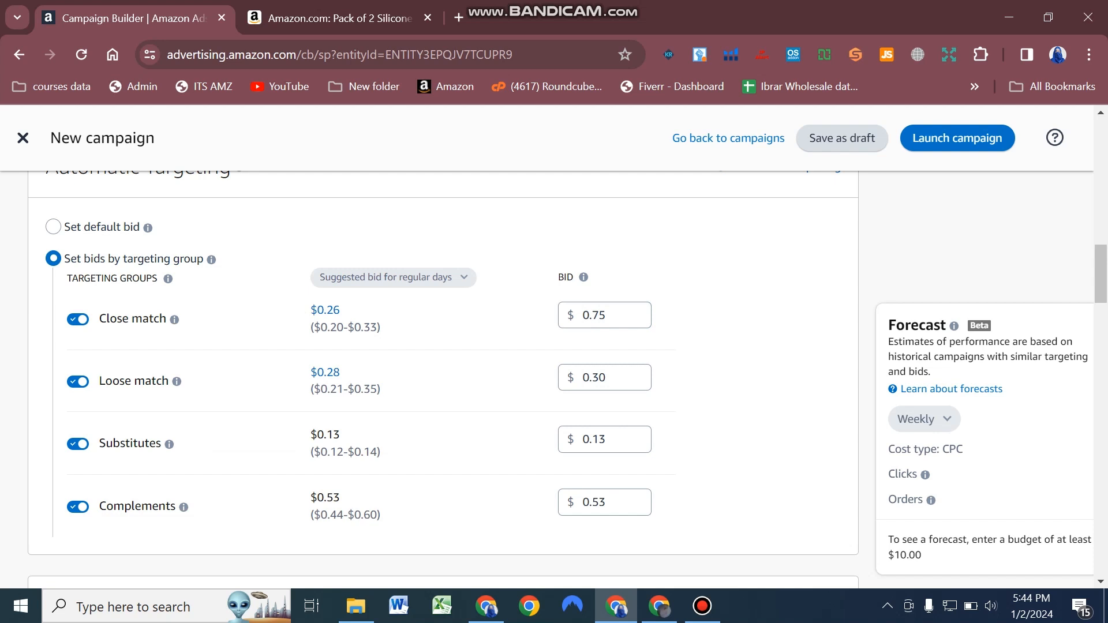
{"action": "left_click", "coordinate": [612, 377]}
Try turning off the Close match and Substitutes targeting groups, and turn both back on
{"action": "scroll", "coordinate": [443, 379], "scroll_direction": "down", "scroll_amount": 3}
{"action": "scroll", "coordinate": [443, 379], "scroll_direction": "up", "scroll_amount": 3}
{"action": "scroll", "coordinate": [443, 380], "scroll_direction": "up", "scroll_amount": 1}
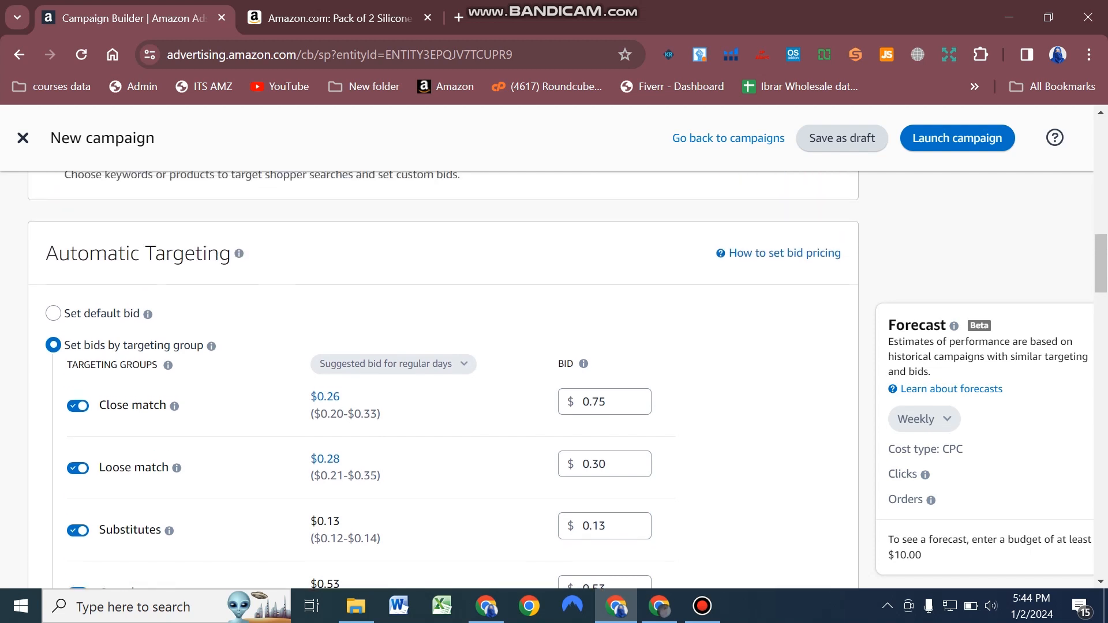
{"action": "scroll", "coordinate": [443, 379], "scroll_direction": "down", "scroll_amount": 1}
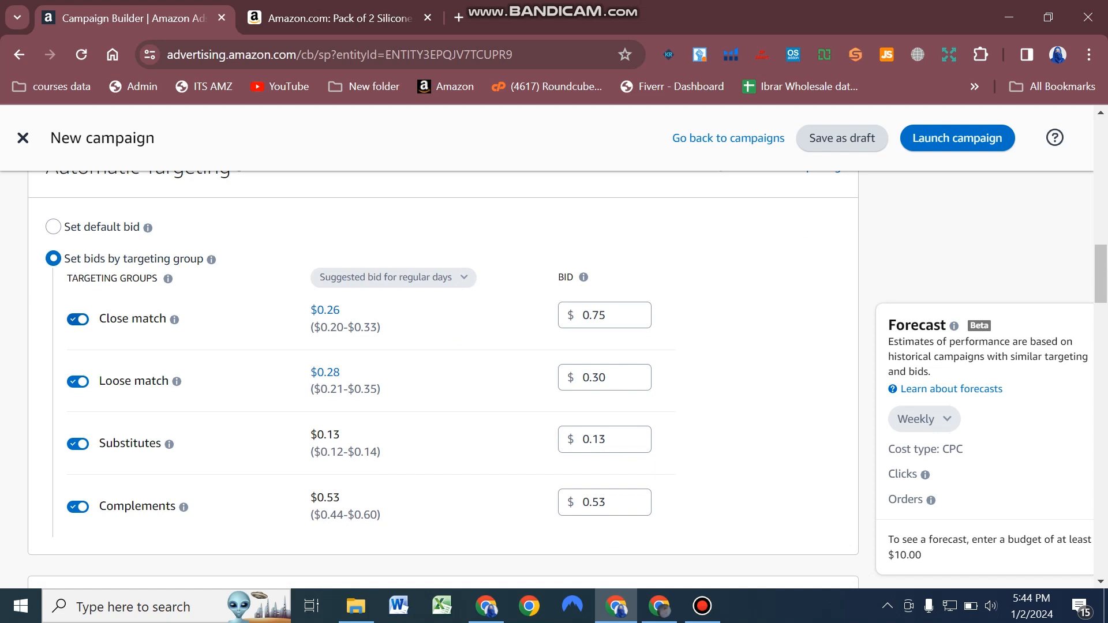
{"action": "left_click", "coordinate": [78, 319]}
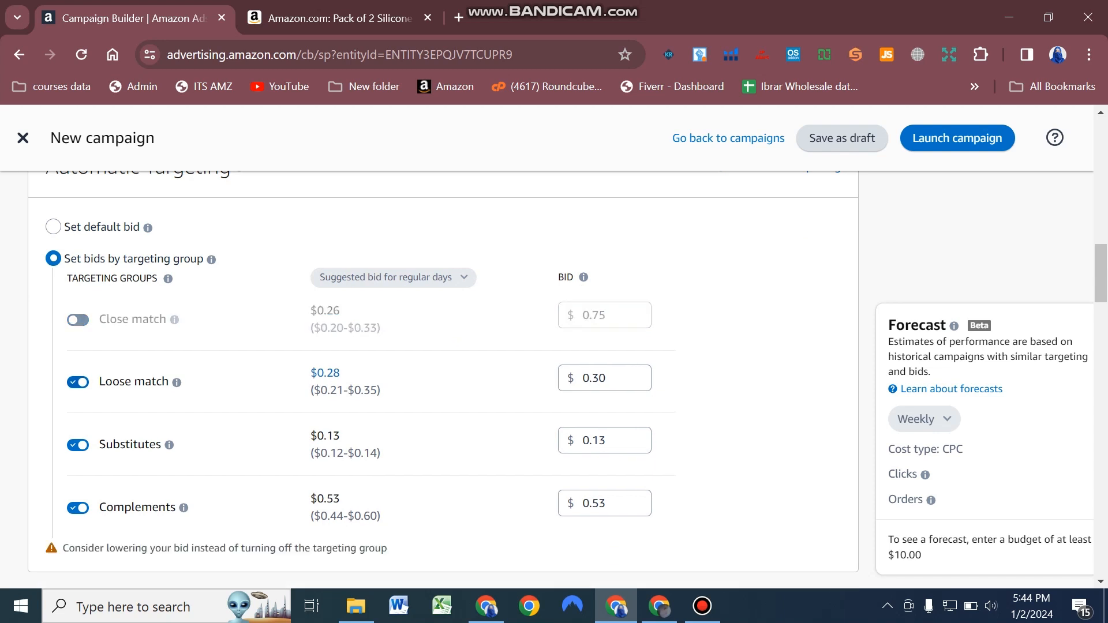
{"action": "left_click", "coordinate": [78, 444]}
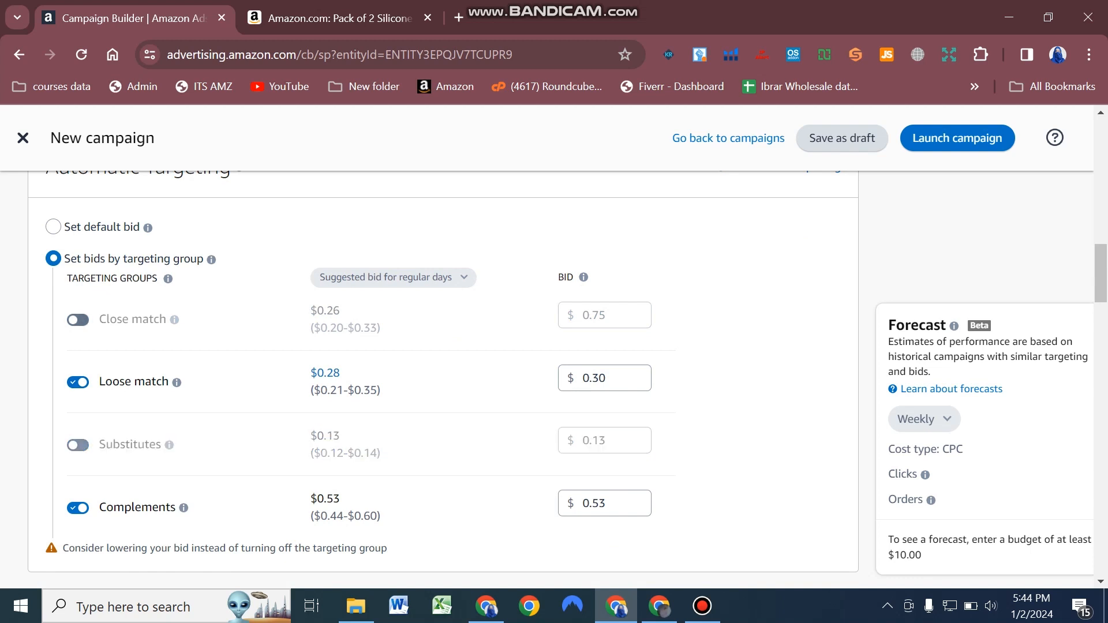
{"action": "left_click", "coordinate": [78, 319]}
{"action": "left_click", "coordinate": [78, 444]}
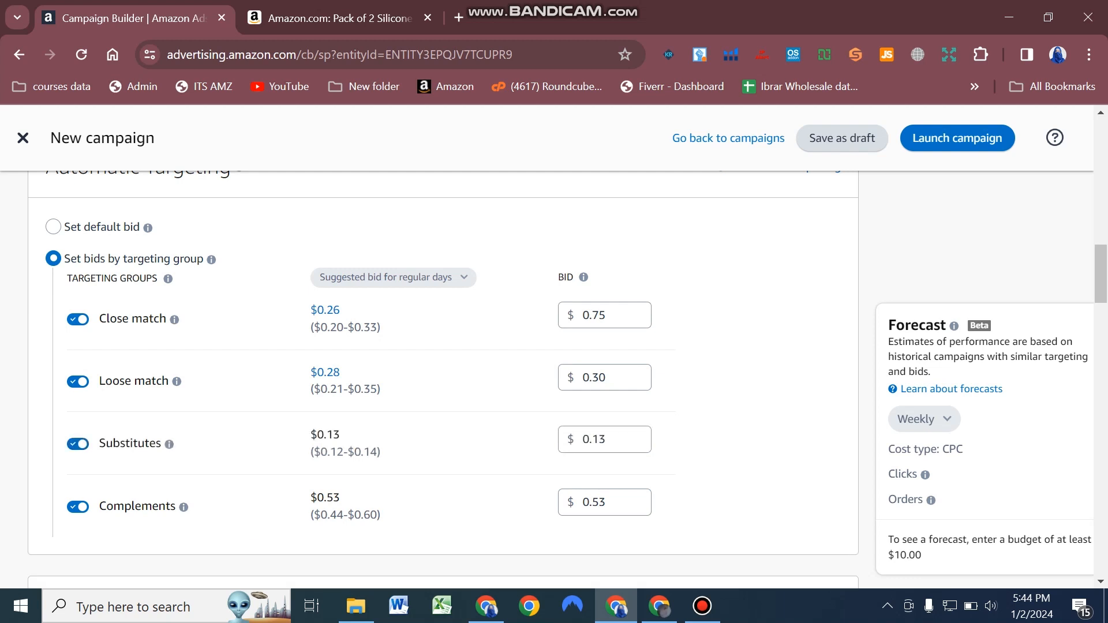
Try entering "blue balloon" as a keyword in negative keyword targeting with the Negative exact match type
{"action": "mouse_move", "coordinate": [394, 278]}
{"action": "scroll", "coordinate": [257, 404], "scroll_direction": "down", "scroll_amount": 4}
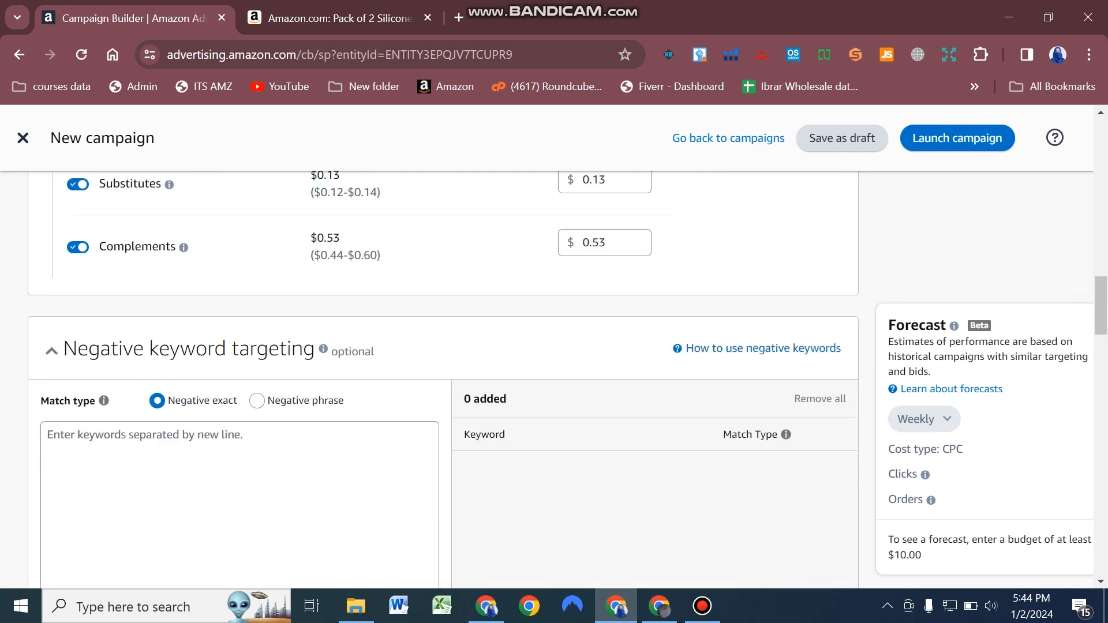
{"action": "left_click", "coordinate": [47, 434]}
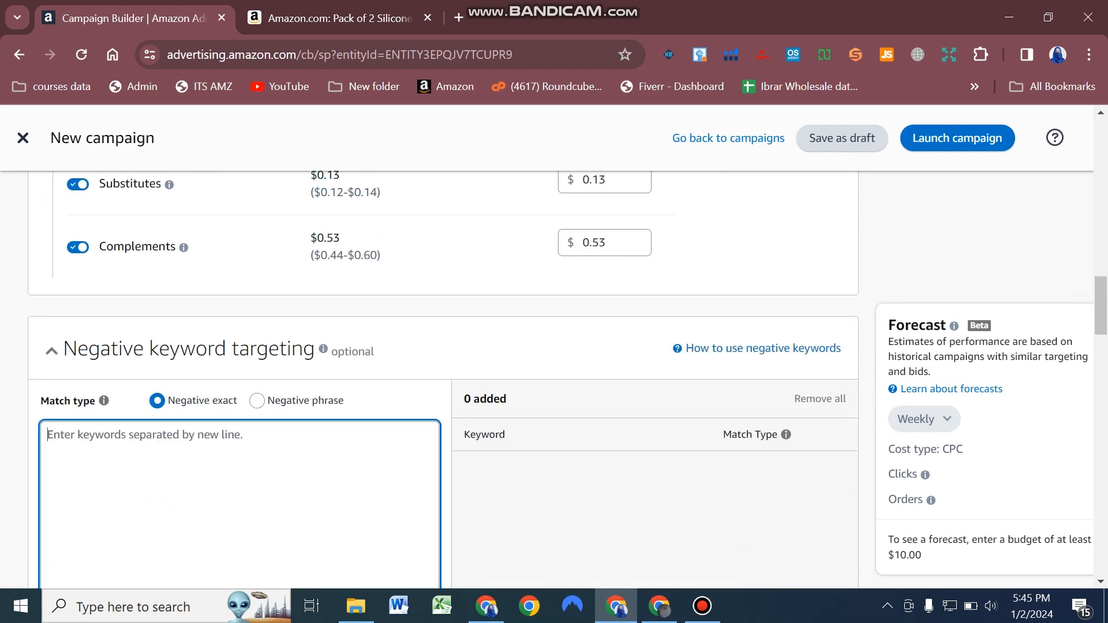
{"action": "scroll", "coordinate": [239, 433], "scroll_direction": "down", "scroll_amount": 1}
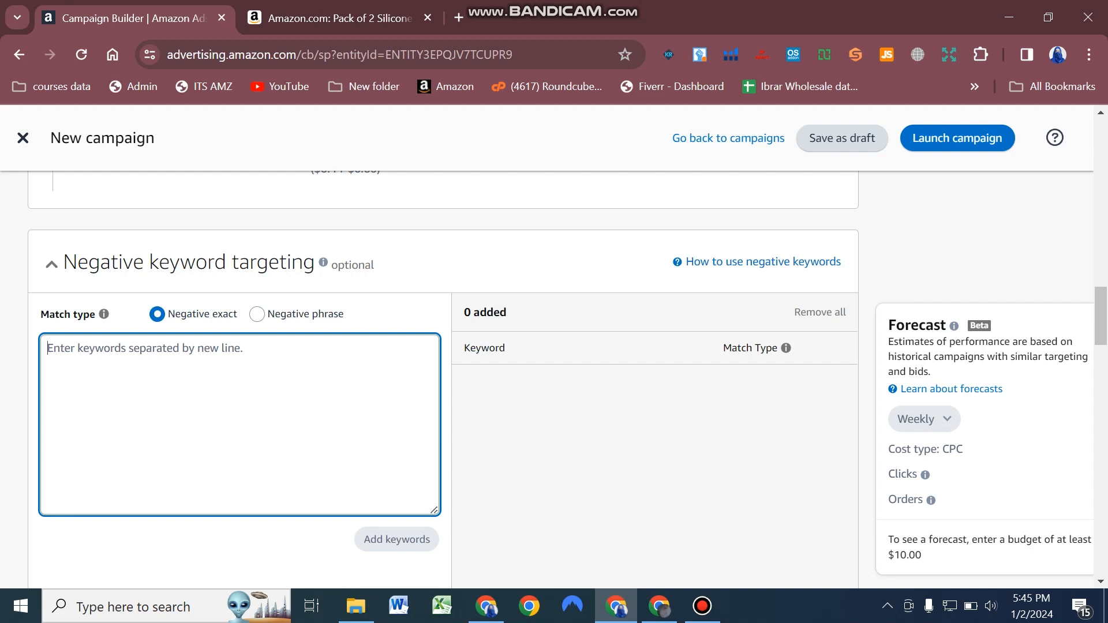
{"action": "type", "text": "bl"}
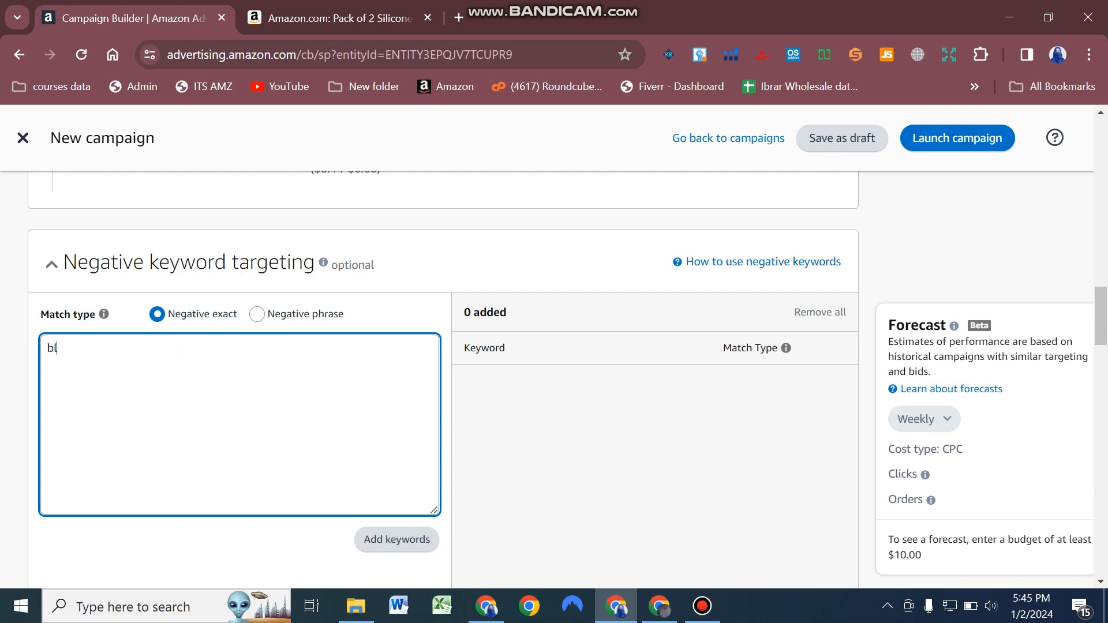
{"action": "type", "text": "ue ballon"}
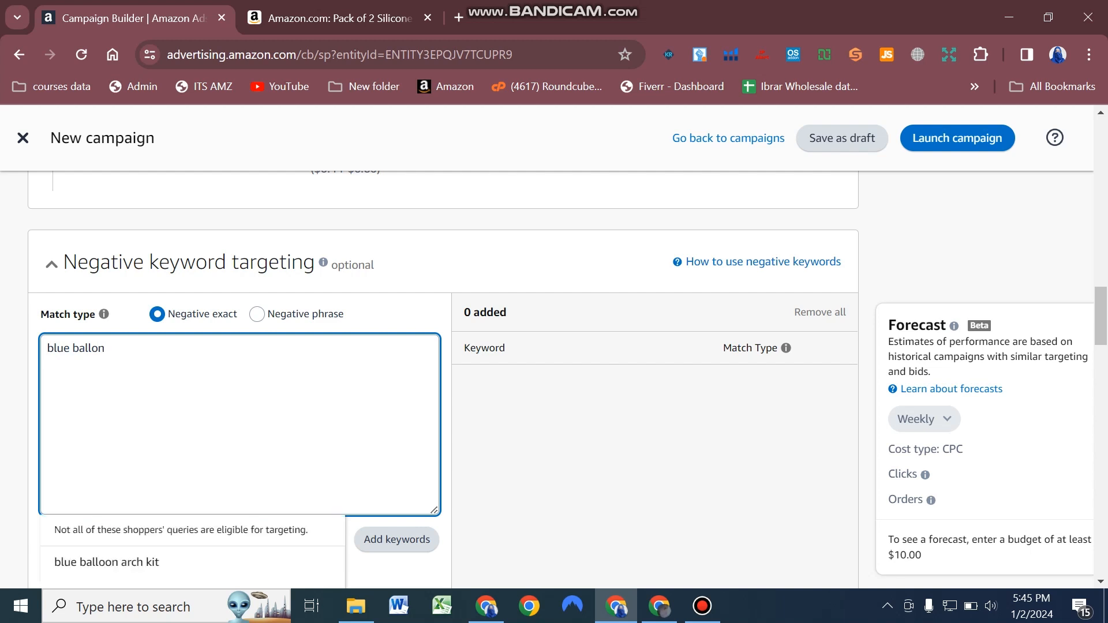
{"action": "key", "text": "BackSpace"}
{"action": "key", "text": "BackSpace"}
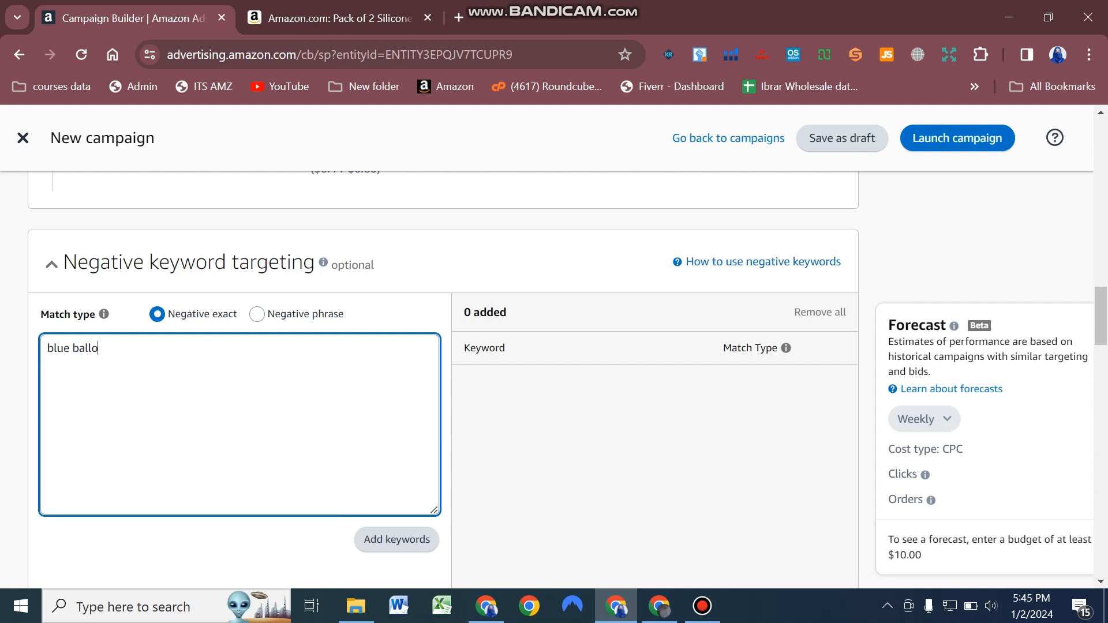
{"action": "type", "text": "on"}
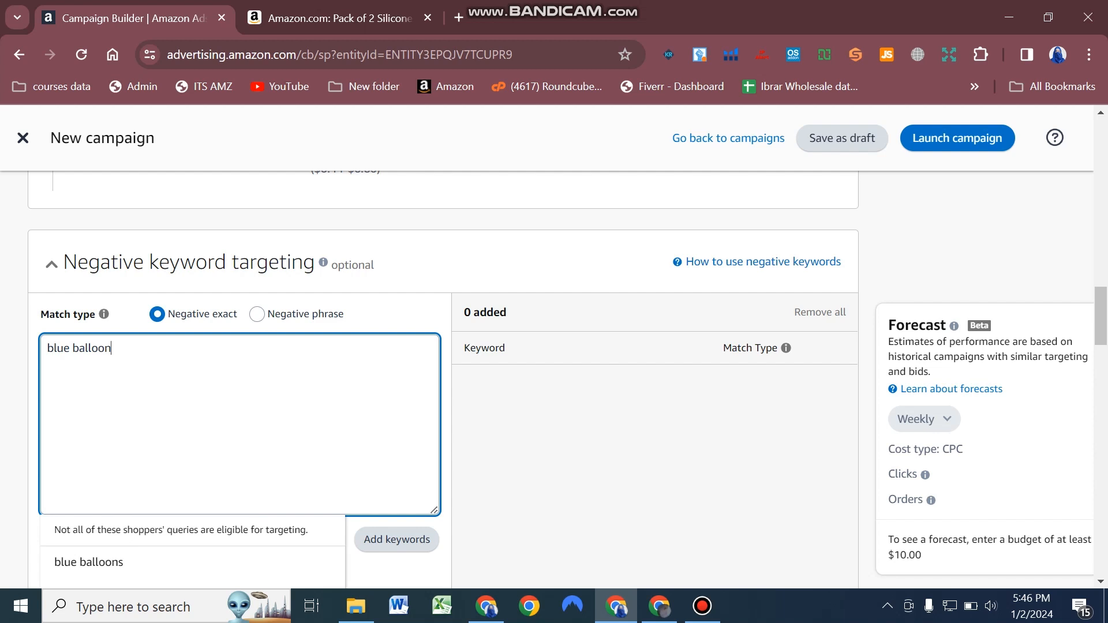
Switch the negative keyword match type to Negative phrase and clear the "blue balloon" text from the keyword entry
{"action": "left_click", "coordinate": [257, 313]}
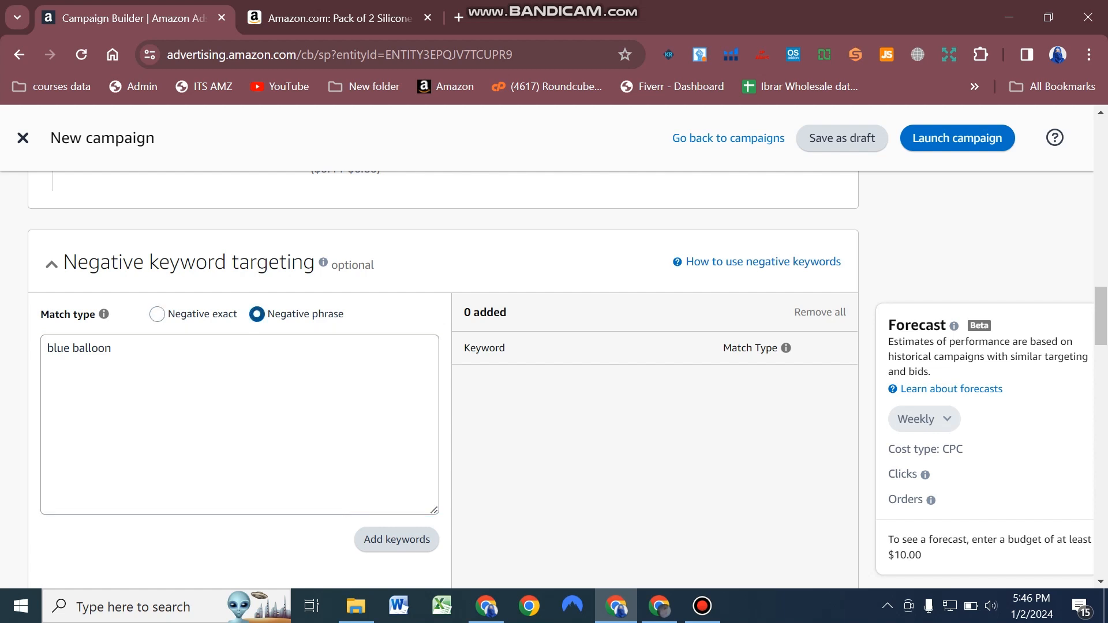
{"action": "left_click", "coordinate": [112, 348]}
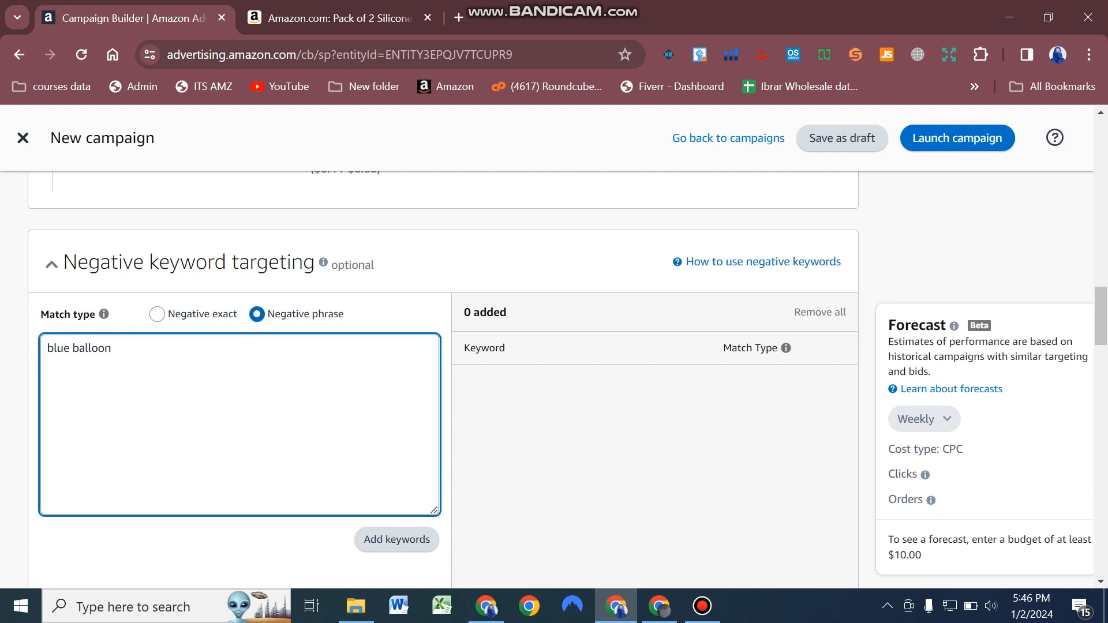
{"action": "key", "text": "BackSpace"}
{"action": "key", "text": "BackSpace"}
{"action": "key", "text": "BackSpace"}
{"action": "key", "text": "BackSpace"}
{"action": "key", "text": "BackSpace"}
{"action": "key", "text": "BackSpace"}
{"action": "key", "text": "BackSpace"}
{"action": "key", "text": "BackSpace"}
{"action": "key", "text": "BackSpace"}
{"action": "key", "text": "BackSpace"}
{"action": "key", "text": "BackSpace"}
{"action": "key", "text": "BackSpace"}
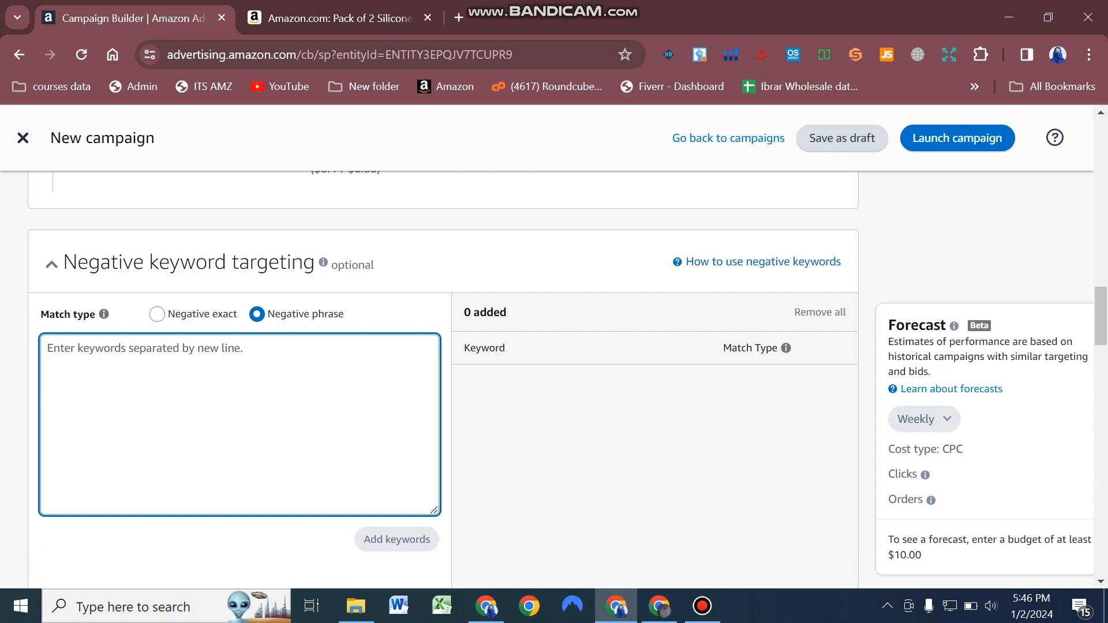
Add "girls" as a Negative phrase keyword, and set the match type back to Negative exact
{"action": "type", "text": "g"}
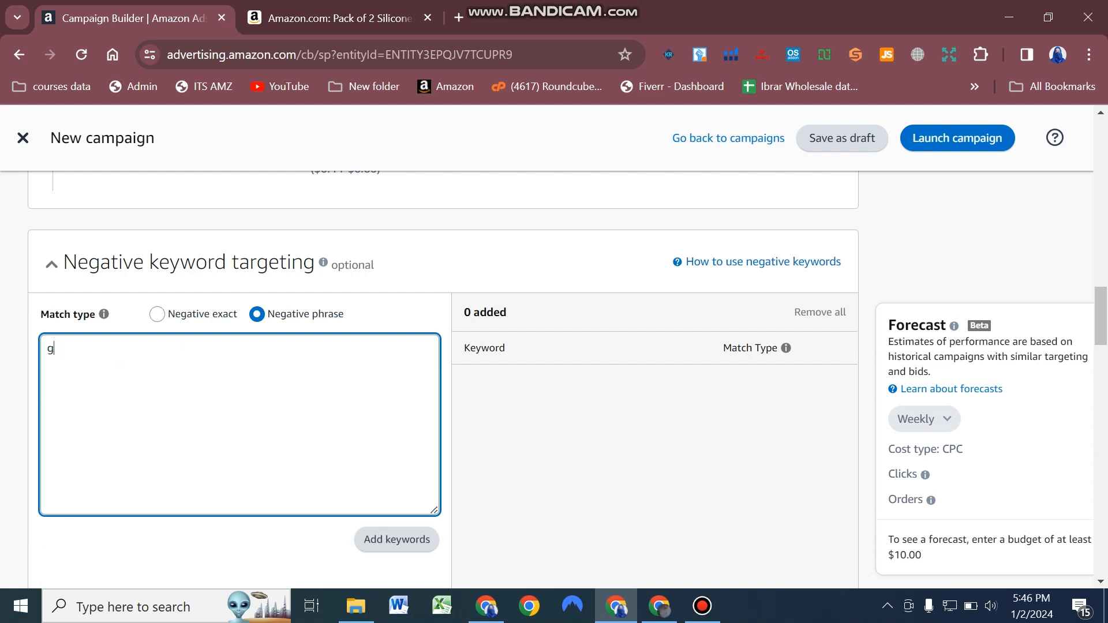
{"action": "type", "text": "irls"}
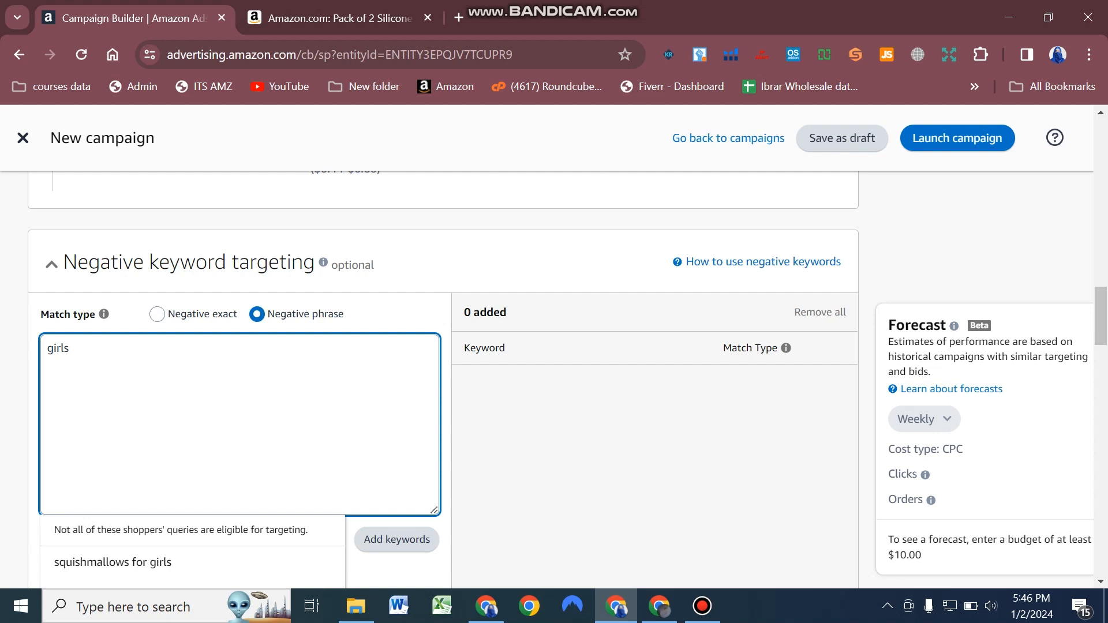
{"action": "key", "text": "Return"}
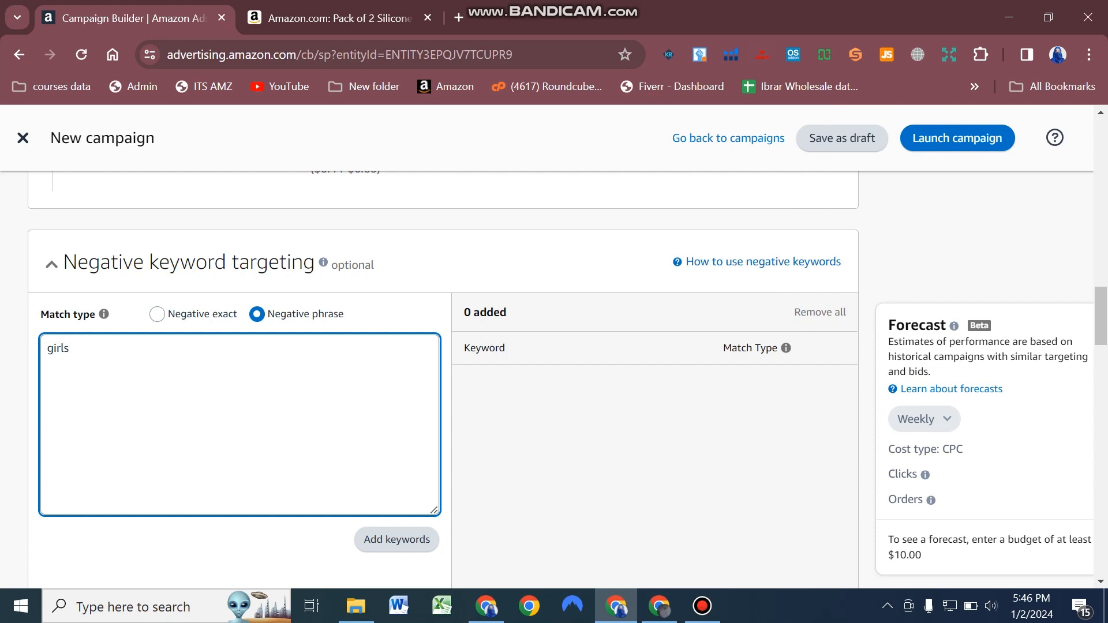
{"action": "left_click_drag", "start_coordinate": [47, 348], "coordinate": [70, 349]}
{"action": "left_click", "coordinate": [70, 349]}
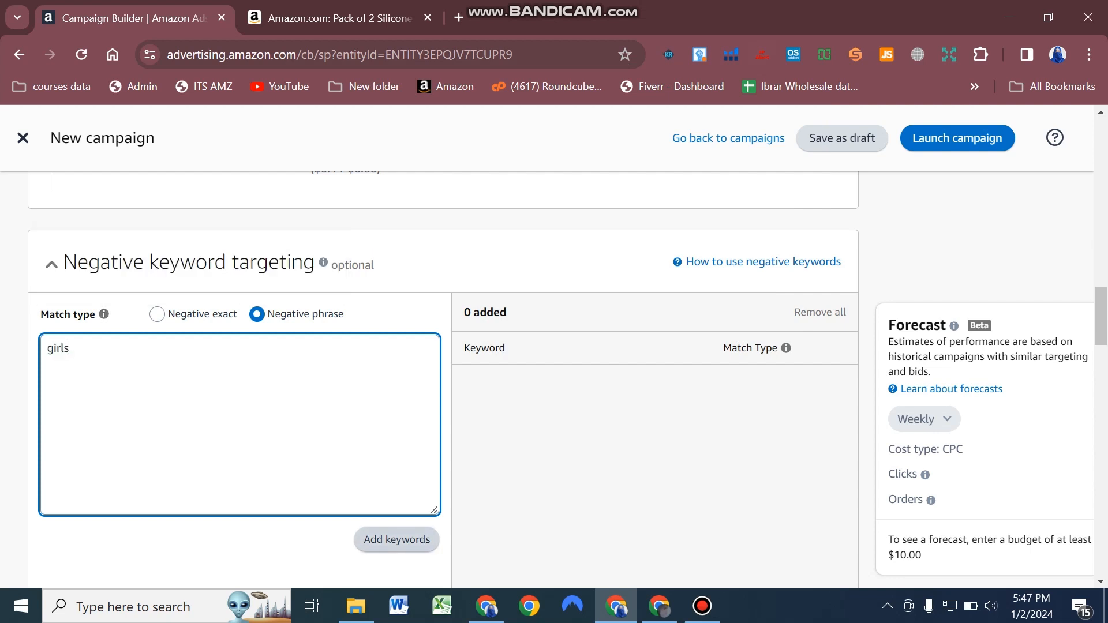
{"action": "left_click", "coordinate": [396, 539]}
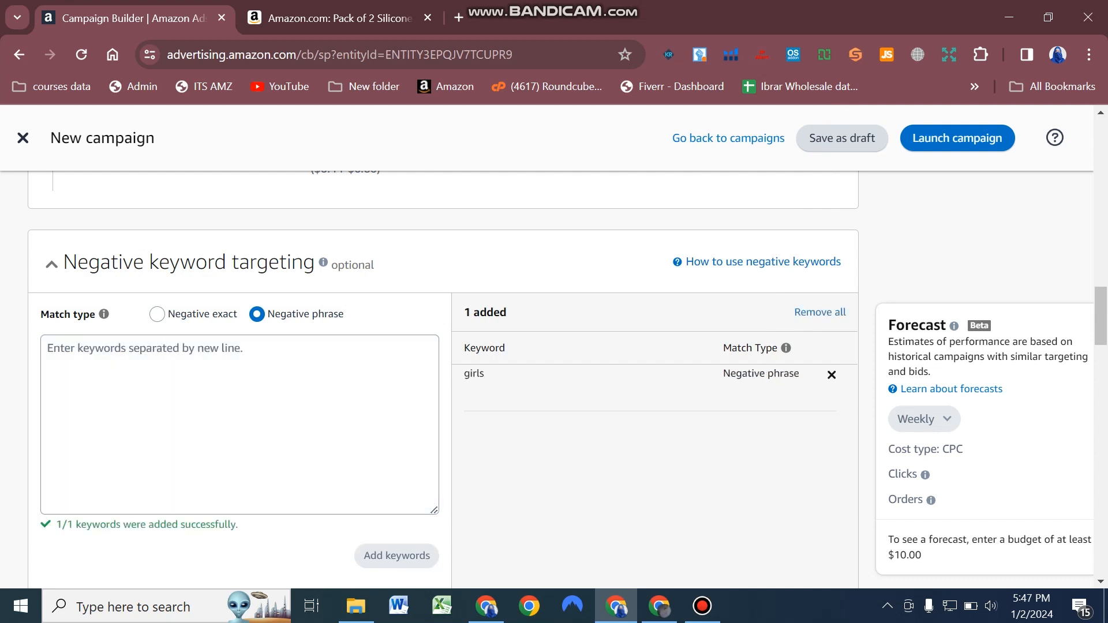
{"action": "left_click", "coordinate": [156, 314]}
{"action": "left_click", "coordinate": [49, 348]}
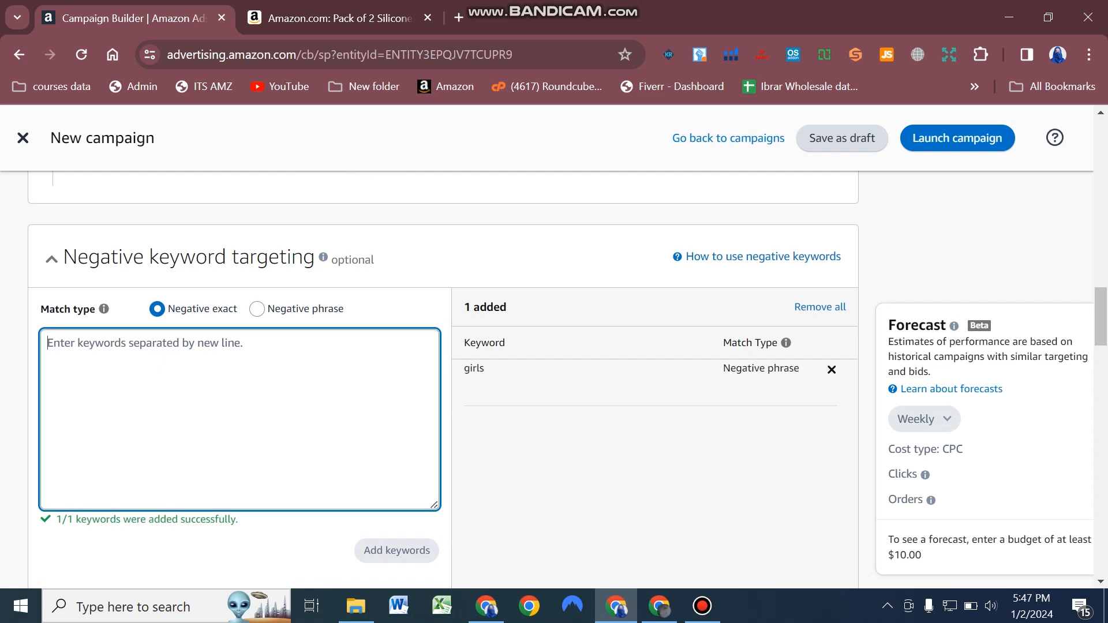
Examine the Search, Enter list and Upload options for excluding products in negative product targeting
{"action": "scroll", "coordinate": [444, 375], "scroll_direction": "down", "scroll_amount": 7}
{"action": "scroll", "coordinate": [444, 375], "scroll_direction": "down", "scroll_amount": 4}
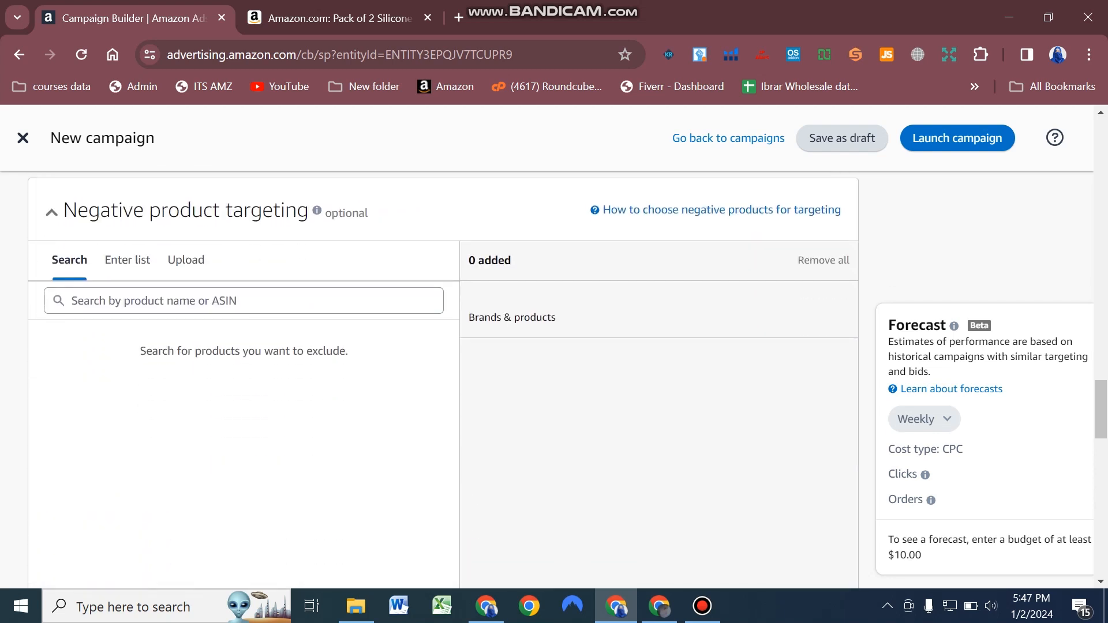
{"action": "scroll", "coordinate": [444, 375], "scroll_direction": "up", "scroll_amount": 1}
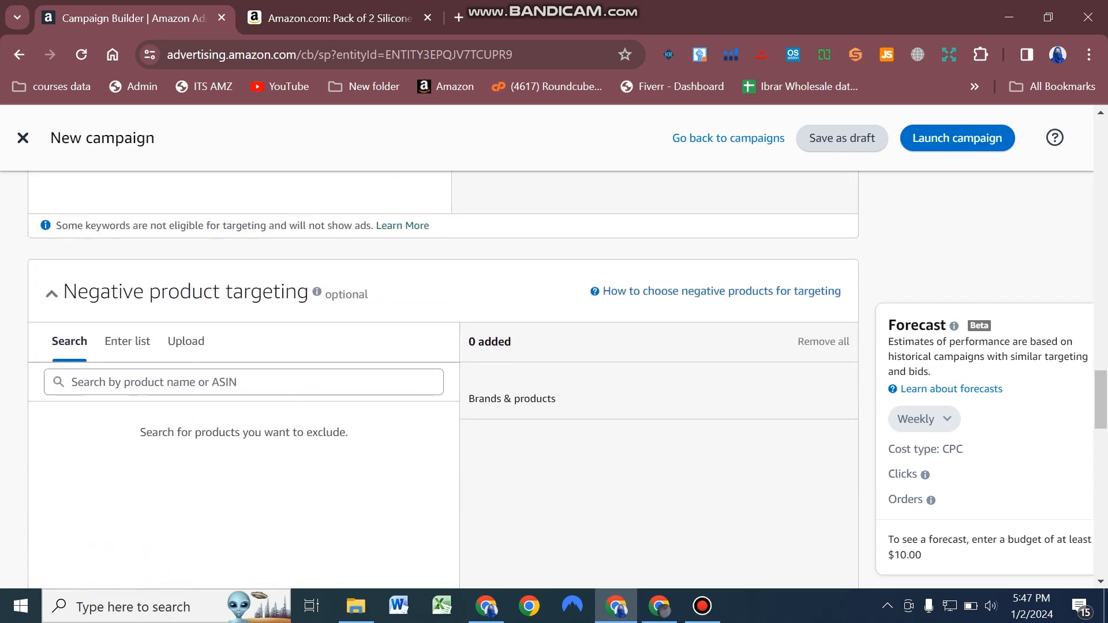
{"action": "scroll", "coordinate": [444, 375], "scroll_direction": "down", "scroll_amount": 1}
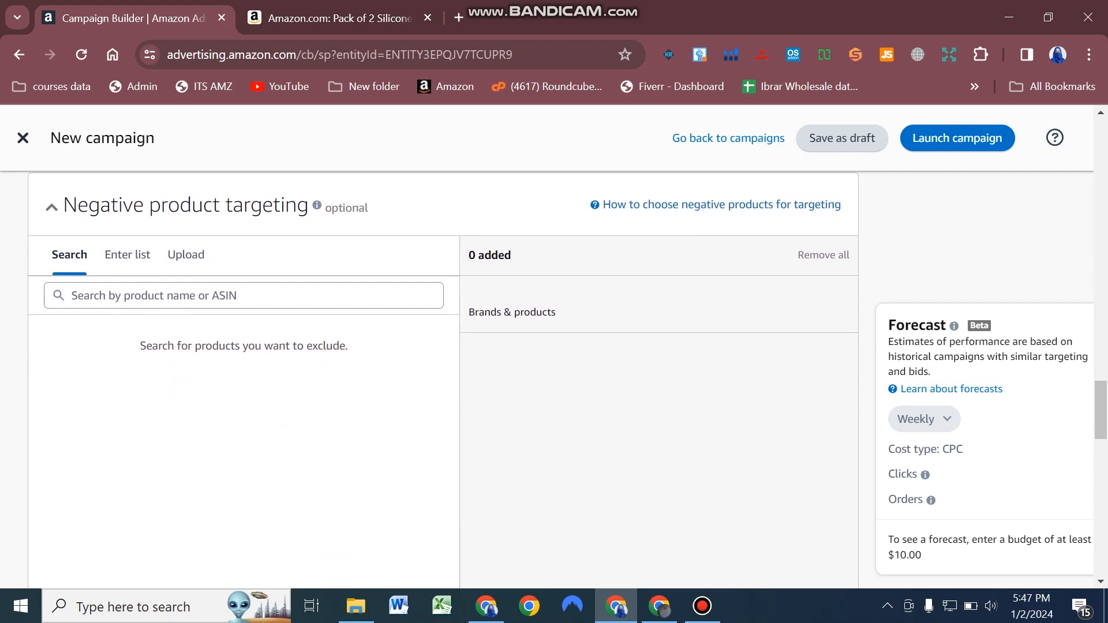
{"action": "left_click", "coordinate": [127, 255]}
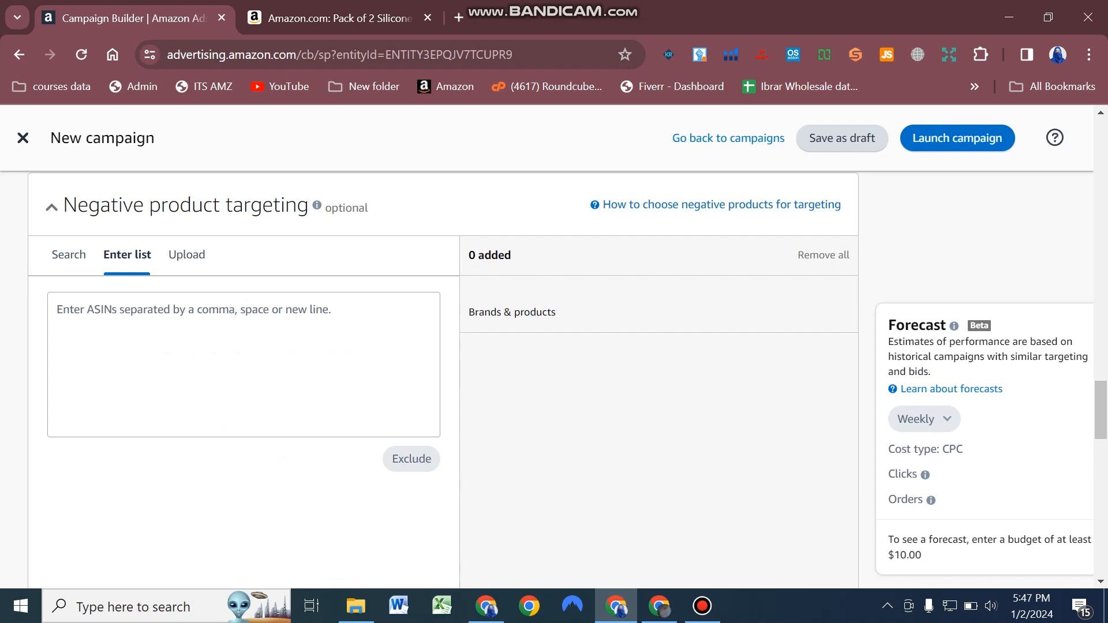
{"action": "left_click", "coordinate": [186, 254]}
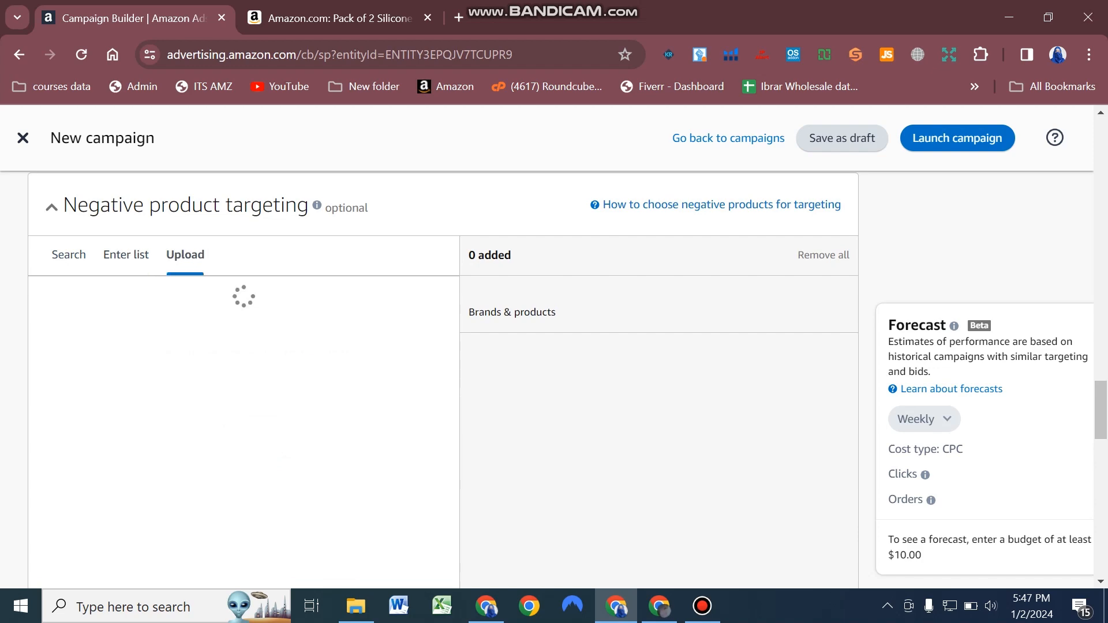
Set the campaign bidding strategy to Dynamic bids - down only
{"action": "scroll", "coordinate": [444, 375], "scroll_direction": "down", "scroll_amount": 5}
{"action": "scroll", "coordinate": [444, 375], "scroll_direction": "down", "scroll_amount": 4}
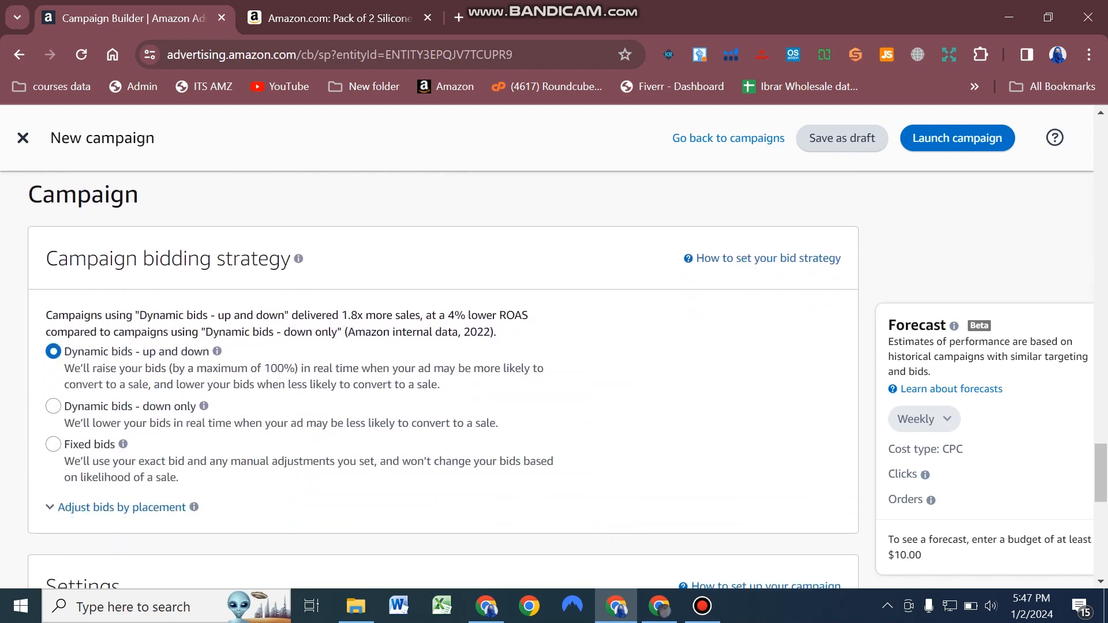
{"action": "scroll", "coordinate": [445, 375], "scroll_direction": "up", "scroll_amount": 5}
{"action": "scroll", "coordinate": [444, 375], "scroll_direction": "down", "scroll_amount": 4}
{"action": "left_click", "coordinate": [54, 406]}
{"action": "left_click", "coordinate": [53, 352]}
{"action": "left_click", "coordinate": [53, 406]}
{"action": "scroll", "coordinate": [53, 357], "scroll_direction": "down", "scroll_amount": 1}
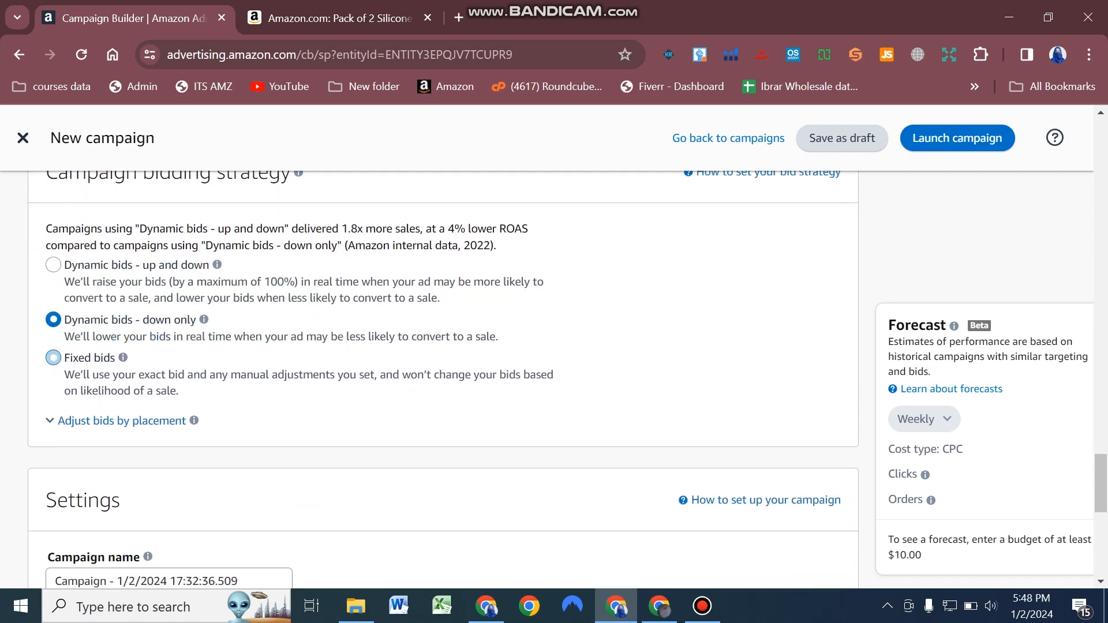
{"action": "scroll", "coordinate": [53, 357], "scroll_direction": "up", "scroll_amount": 1}
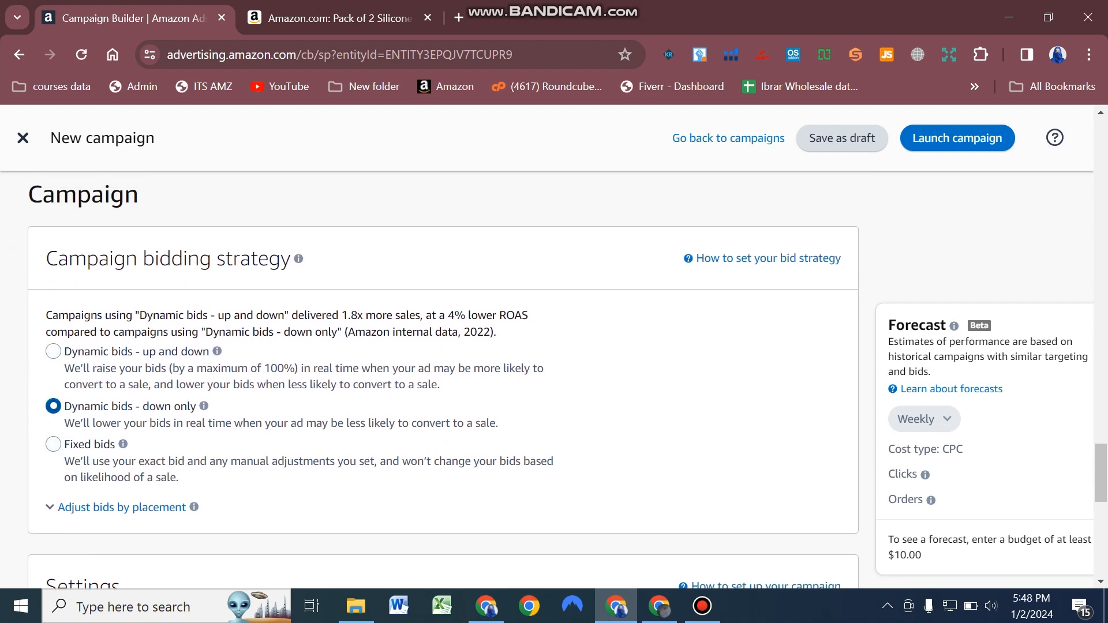
Replace the default campaign name with "AUTO ALL KITCHEN SPATULA"
{"action": "scroll", "coordinate": [53, 444], "scroll_direction": "down", "scroll_amount": 3}
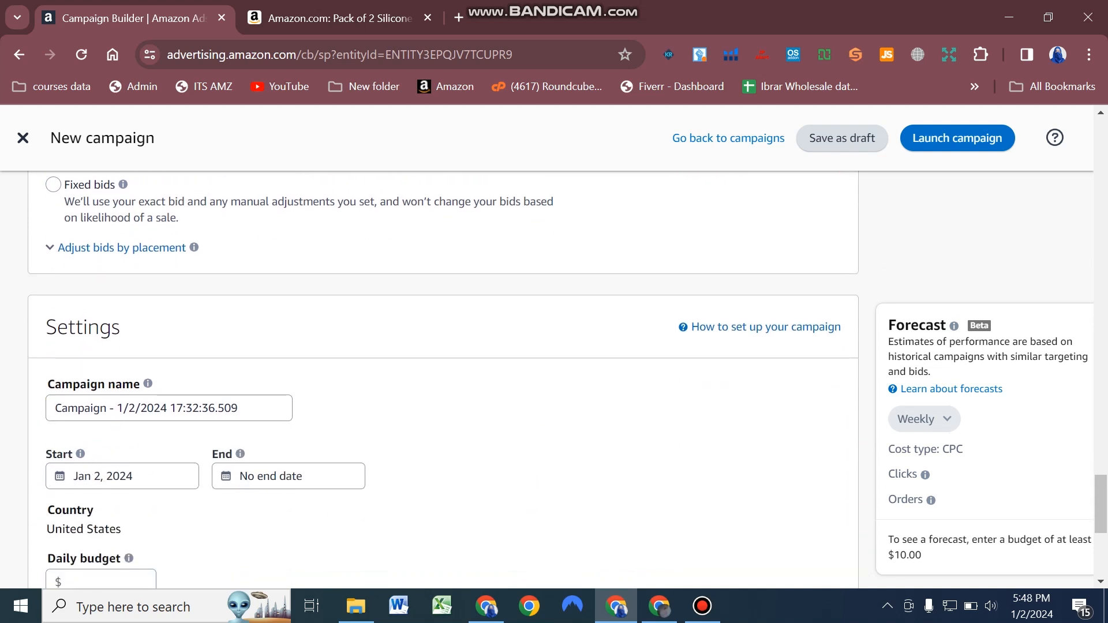
{"action": "mouse_move", "coordinate": [61, 408]}
{"action": "left_mouse_down"}
{"action": "mouse_move", "coordinate": [232, 409]}
{"action": "mouse_move", "coordinate": [54, 408]}
{"action": "left_mouse_up"}
{"action": "left_click", "coordinate": [244, 409]}
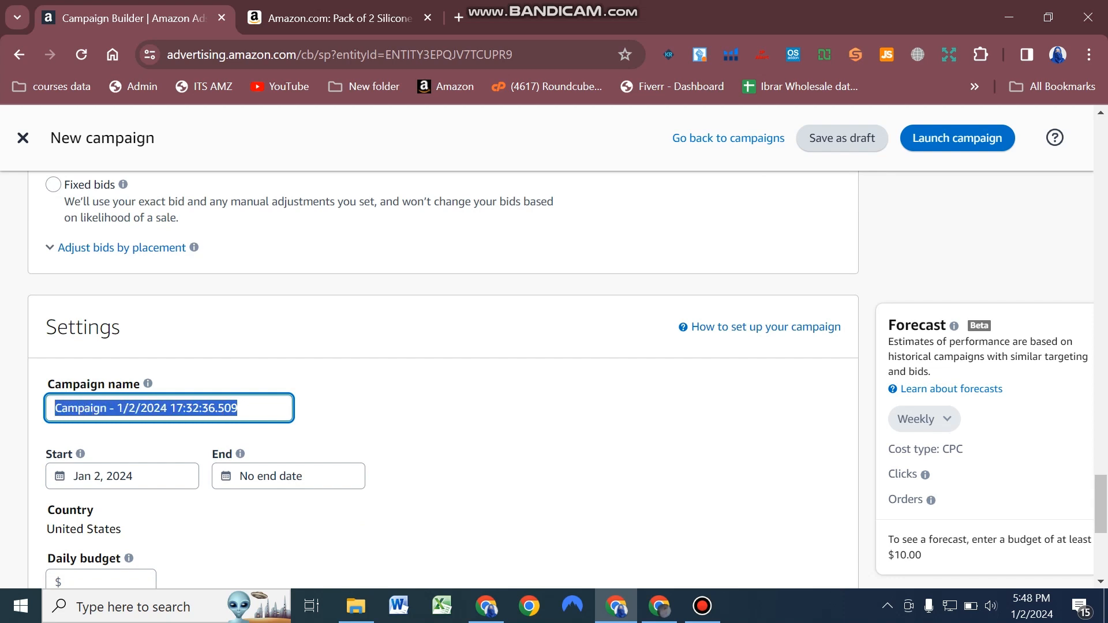
{"action": "type", "text": "AU"}
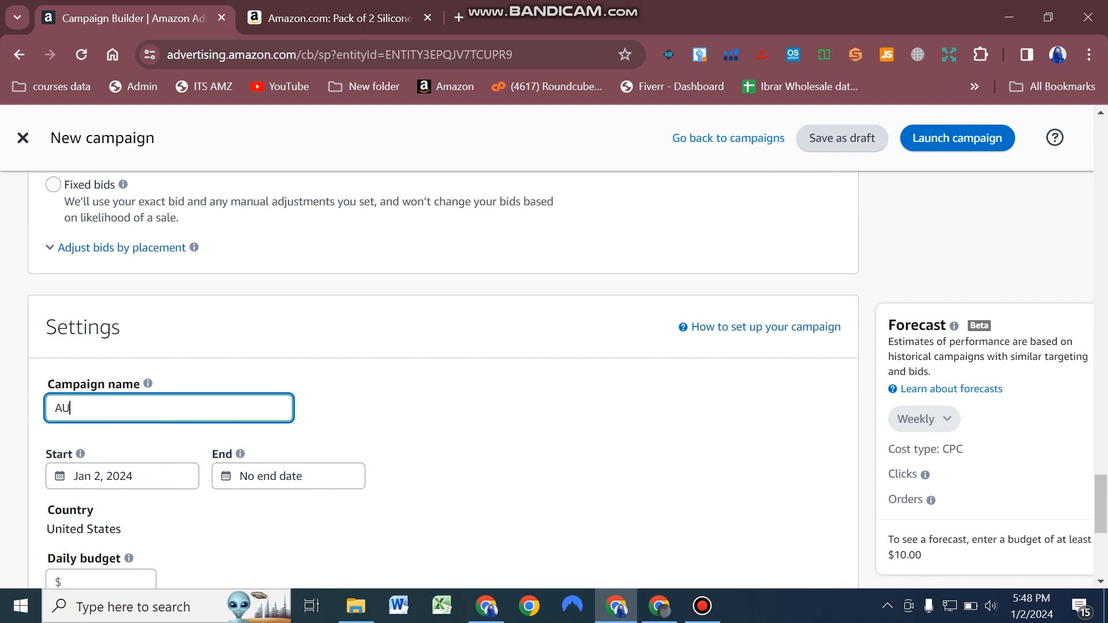
{"action": "type", "text": "TO"}
{"action": "type", "text": "ALL KITCHEN SPATUL"}
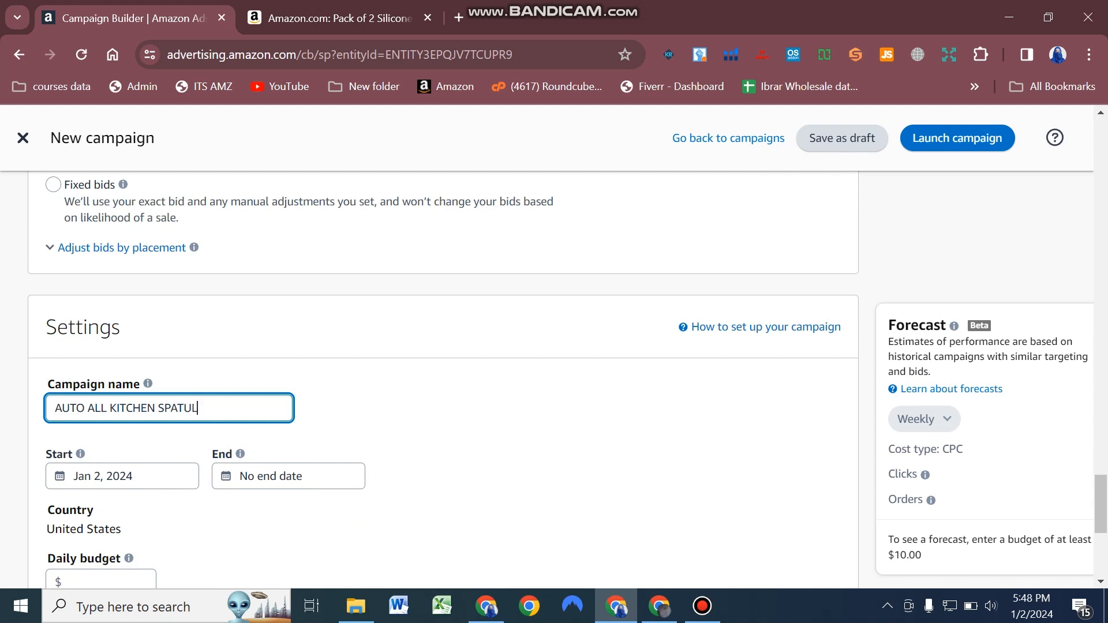
{"action": "type", "text": "A"}
Set the campaign's end date to Jul 20, 2024
{"action": "scroll", "coordinate": [443, 375], "scroll_direction": "down", "scroll_amount": 5}
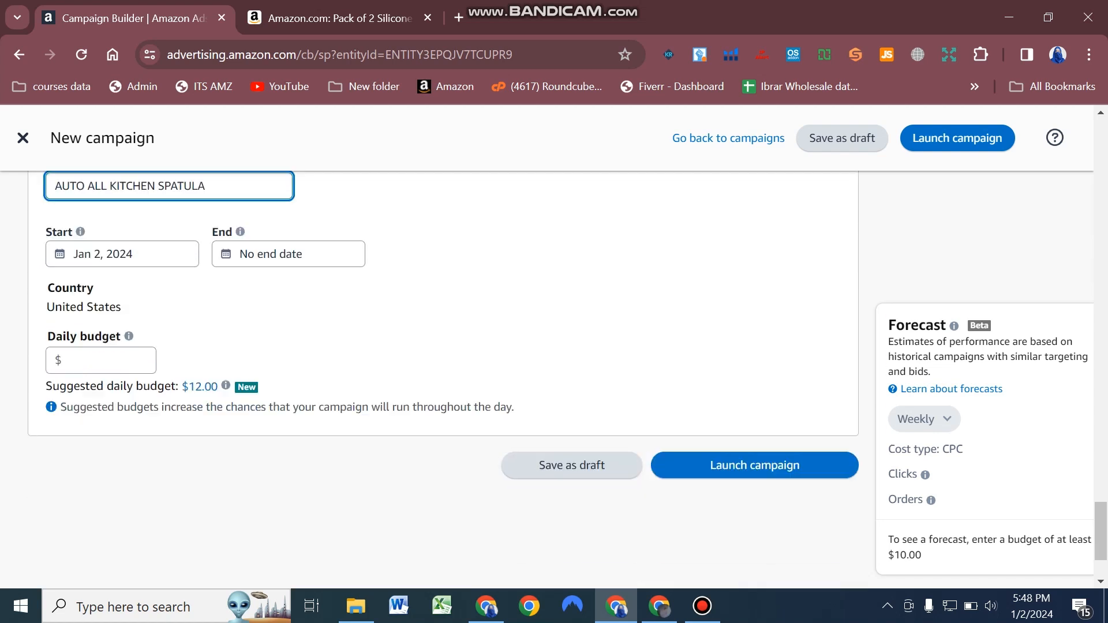
{"action": "left_click", "coordinate": [225, 216]}
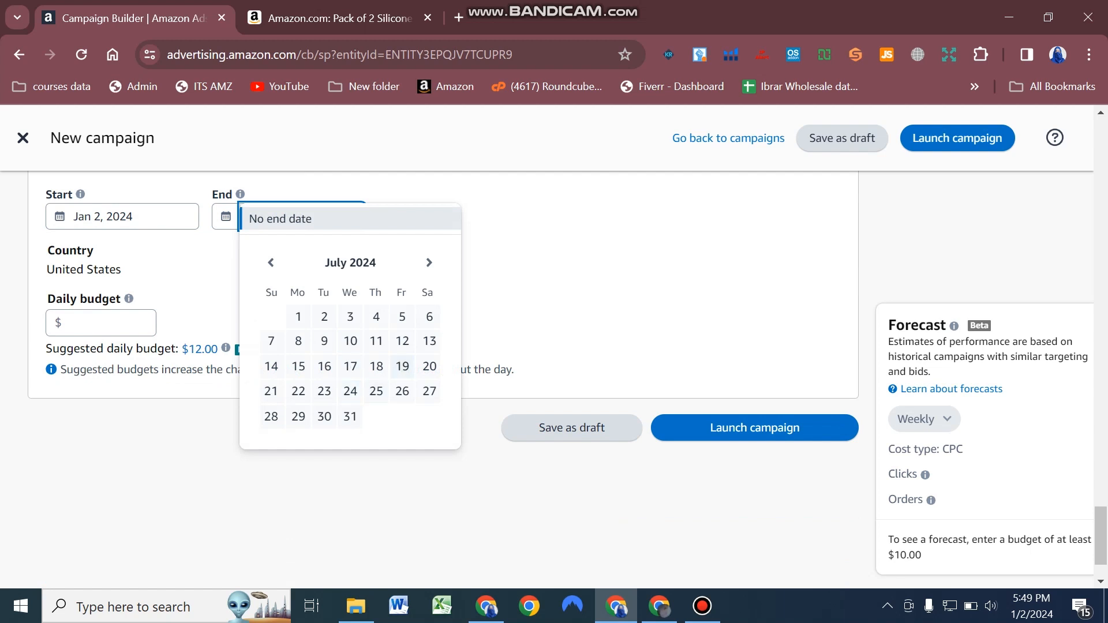
{"action": "left_click", "coordinate": [429, 366]}
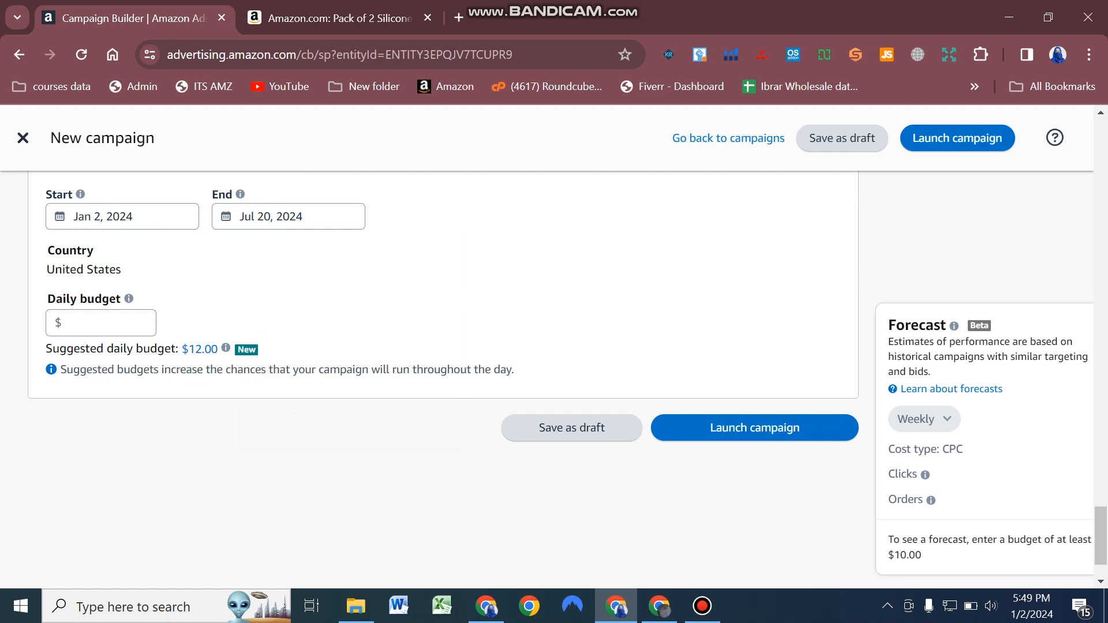
Set the campaign's daily budget to $100
{"action": "left_click", "coordinate": [113, 322]}
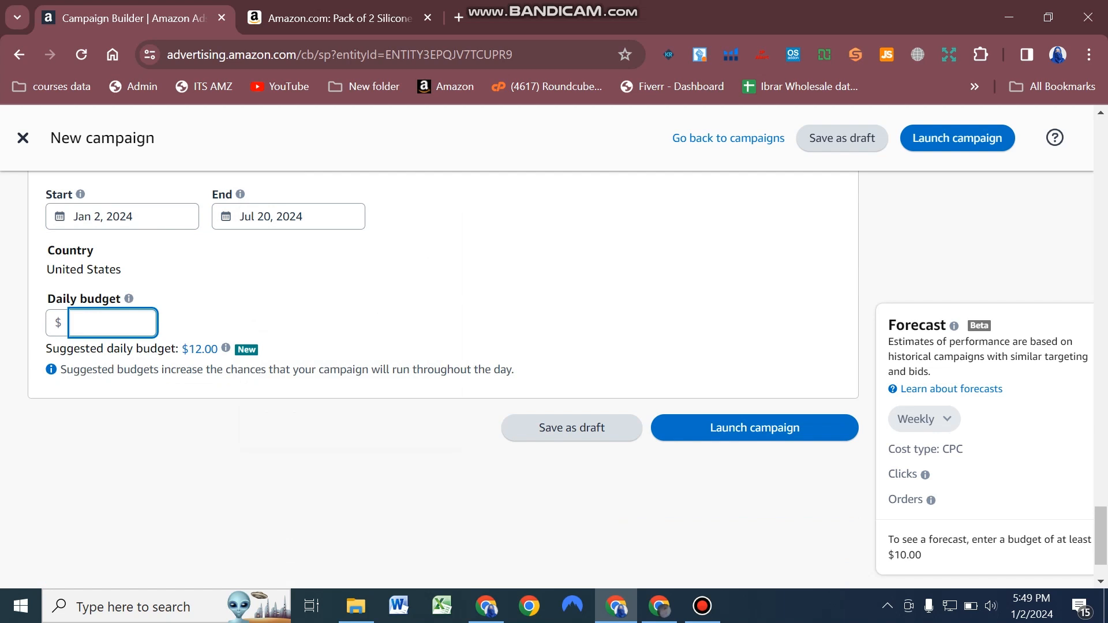
{"action": "type", "text": "100"}
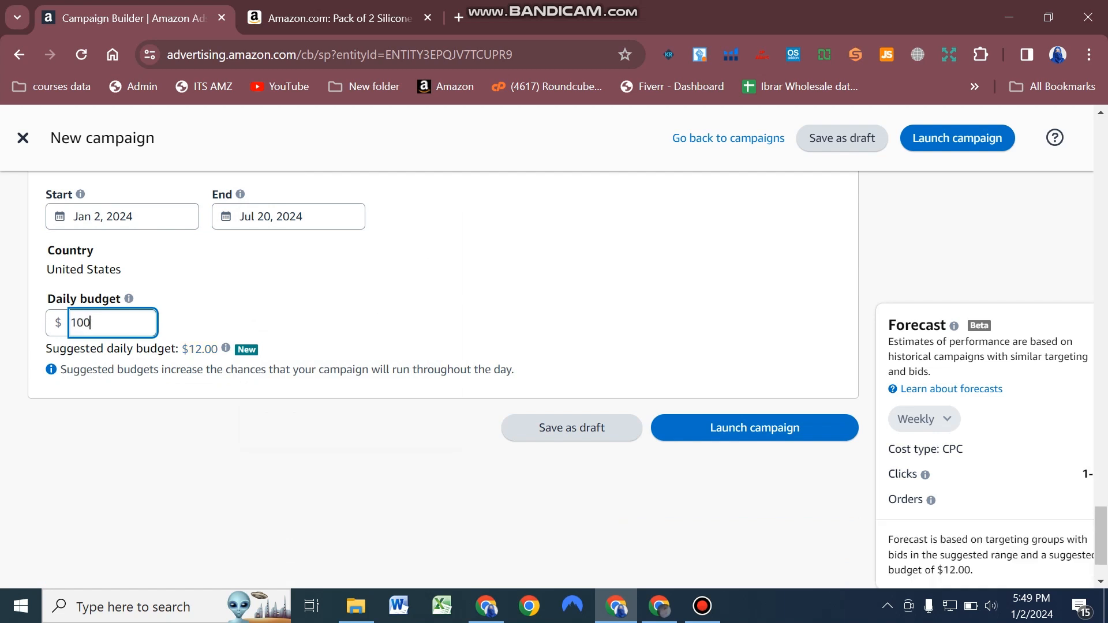
{"action": "key", "text": "Tab"}
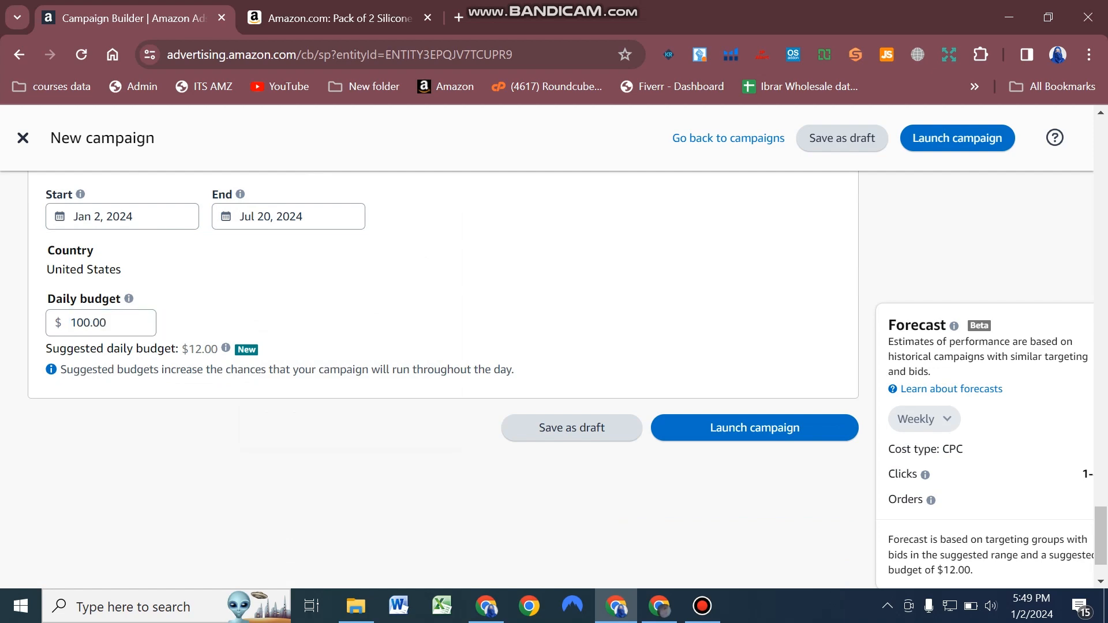
{"action": "scroll", "coordinate": [444, 381], "scroll_direction": "up", "scroll_amount": 10}
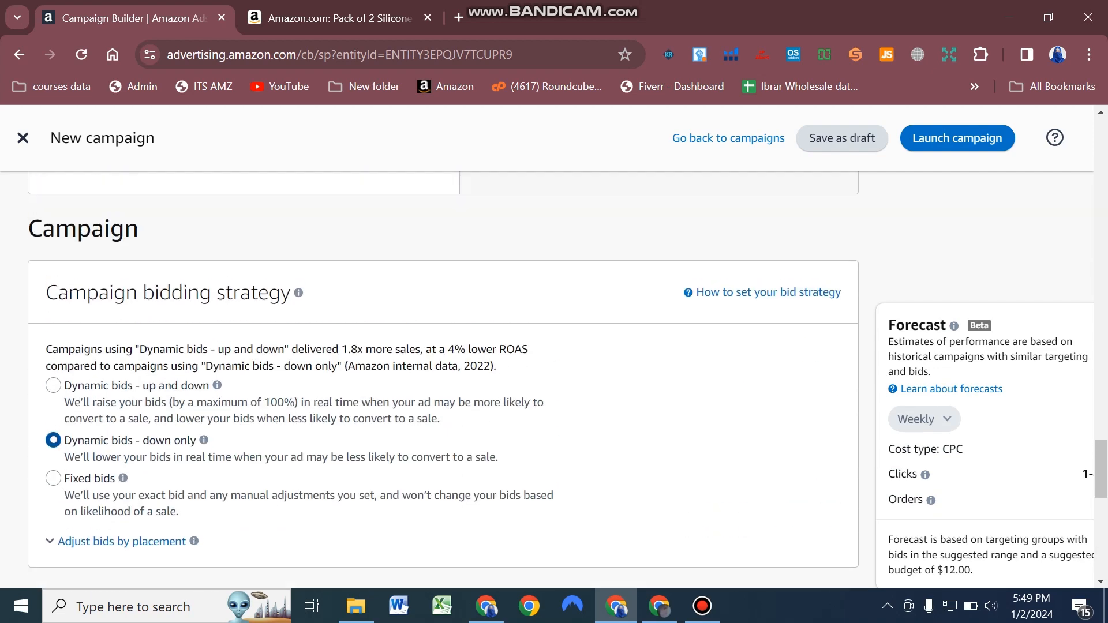
Review the campaign's bidding strategy, name, start and end dates, and daily budget before launch
{"action": "scroll", "coordinate": [445, 380], "scroll_direction": "up", "scroll_amount": 6}
{"action": "scroll", "coordinate": [444, 381], "scroll_direction": "down", "scroll_amount": 8}
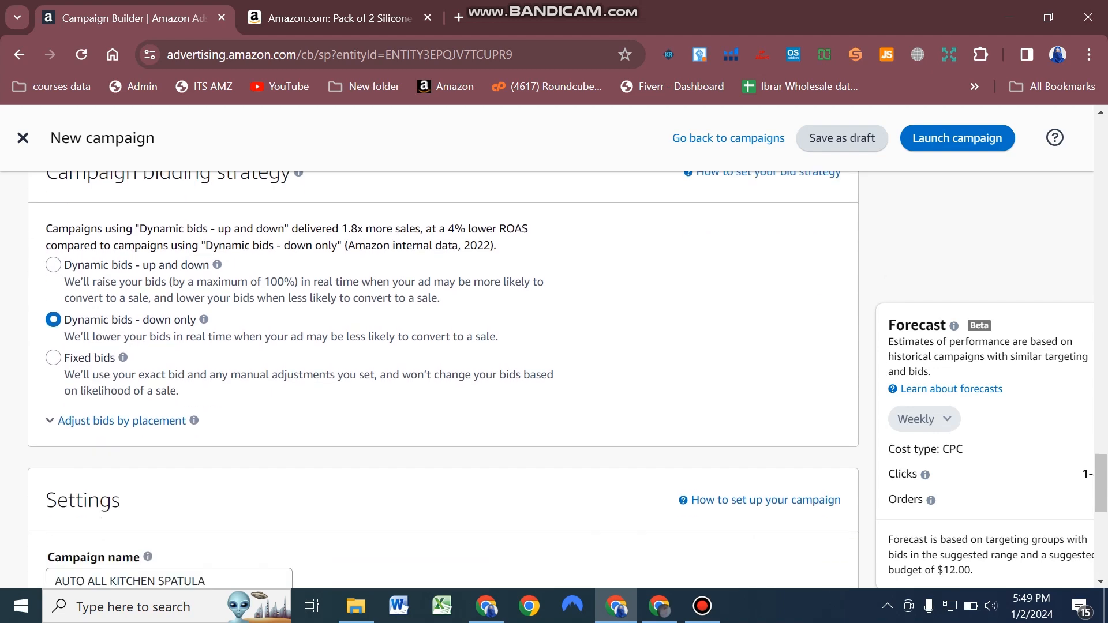
{"action": "scroll", "coordinate": [444, 381], "scroll_direction": "down", "scroll_amount": 7}
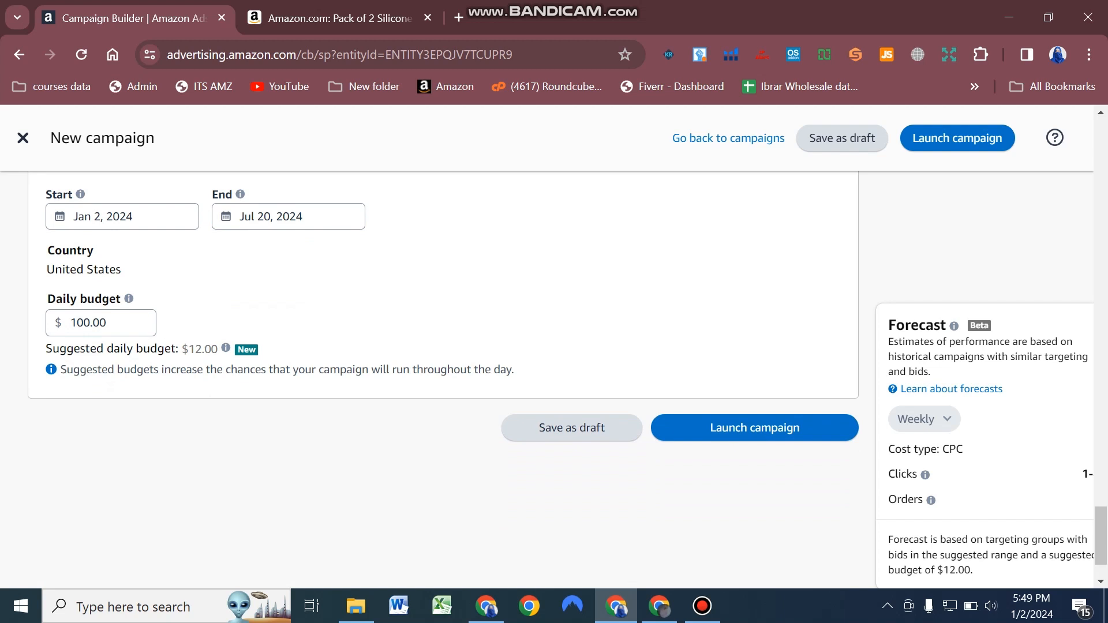
{"action": "scroll", "coordinate": [443, 375], "scroll_direction": "up", "scroll_amount": 4}
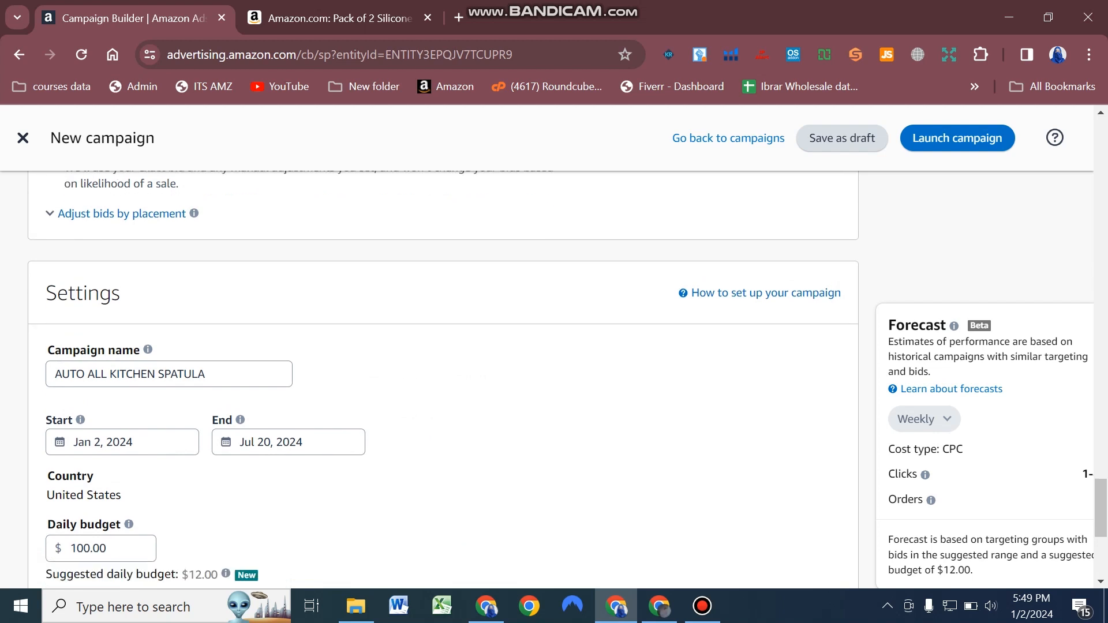
{"action": "scroll", "coordinate": [444, 375], "scroll_direction": "down", "scroll_amount": 3}
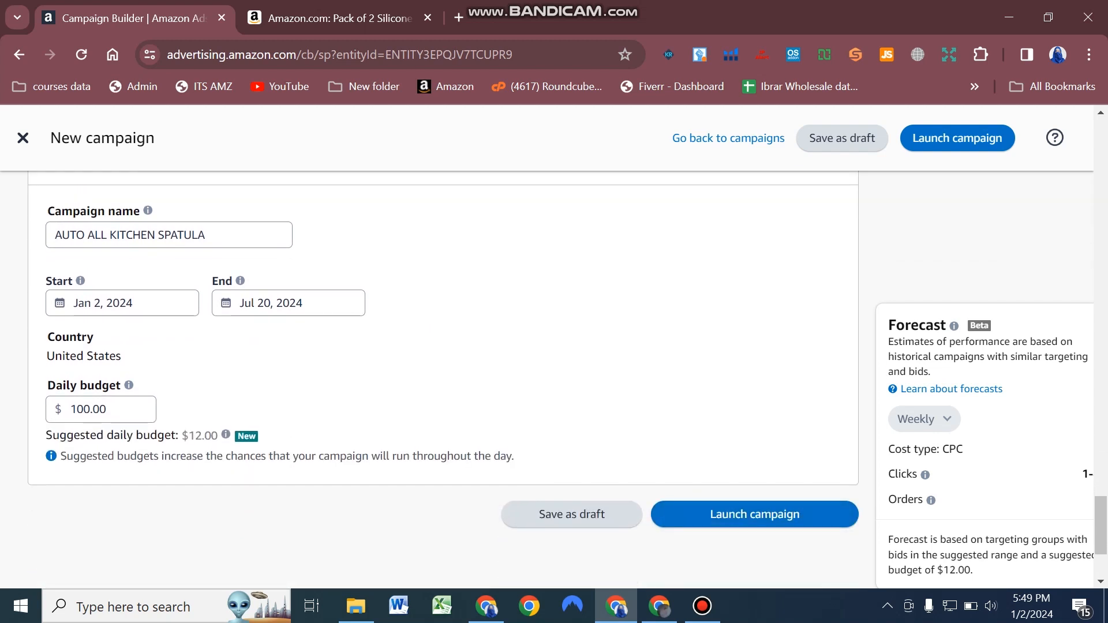
{"action": "scroll", "coordinate": [443, 375], "scroll_direction": "down", "scroll_amount": 3}
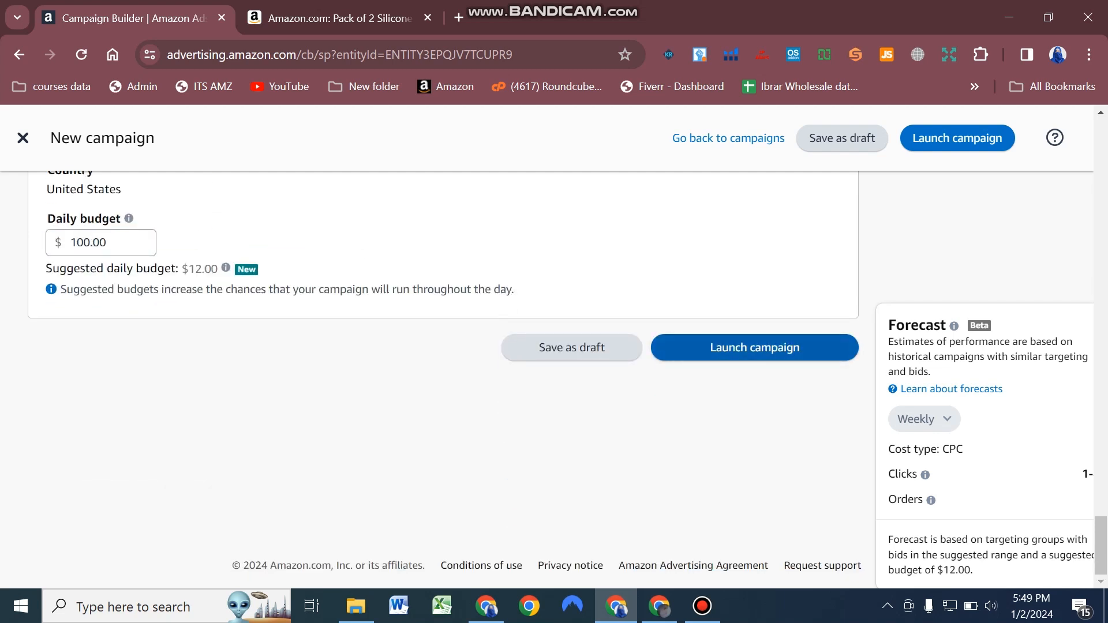
{"action": "mouse_move", "coordinate": [954, 326]}
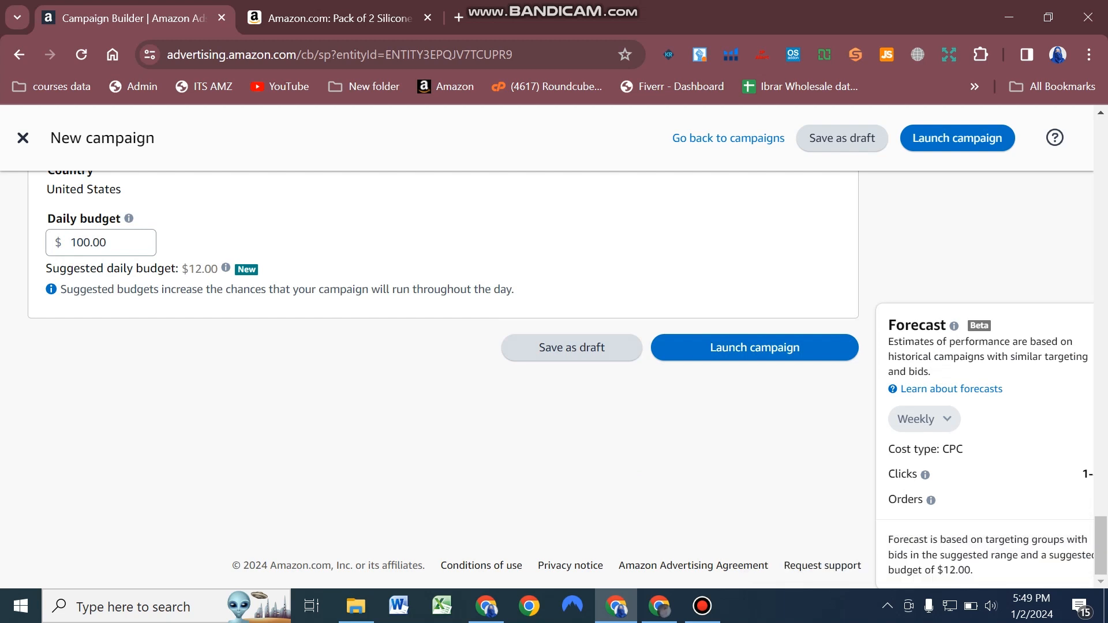
{"action": "scroll", "coordinate": [443, 347], "scroll_direction": "up", "scroll_amount": 2}
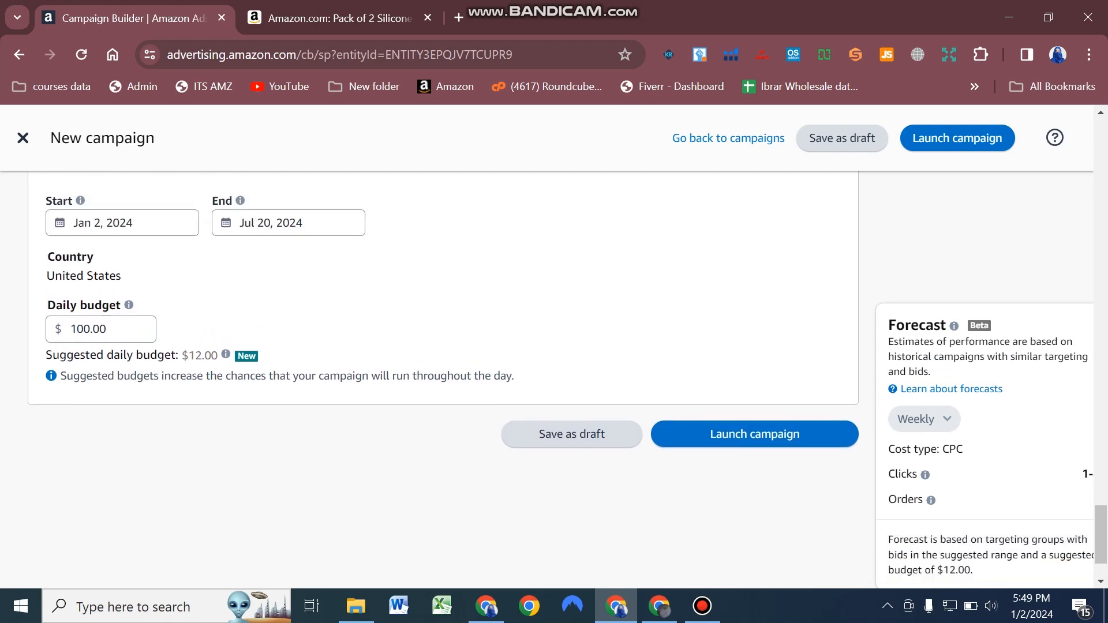
Review the negative product and keyword targeting and the automatic targeting bids for each targeting group
{"action": "scroll", "coordinate": [443, 346], "scroll_direction": "up", "scroll_amount": 8}
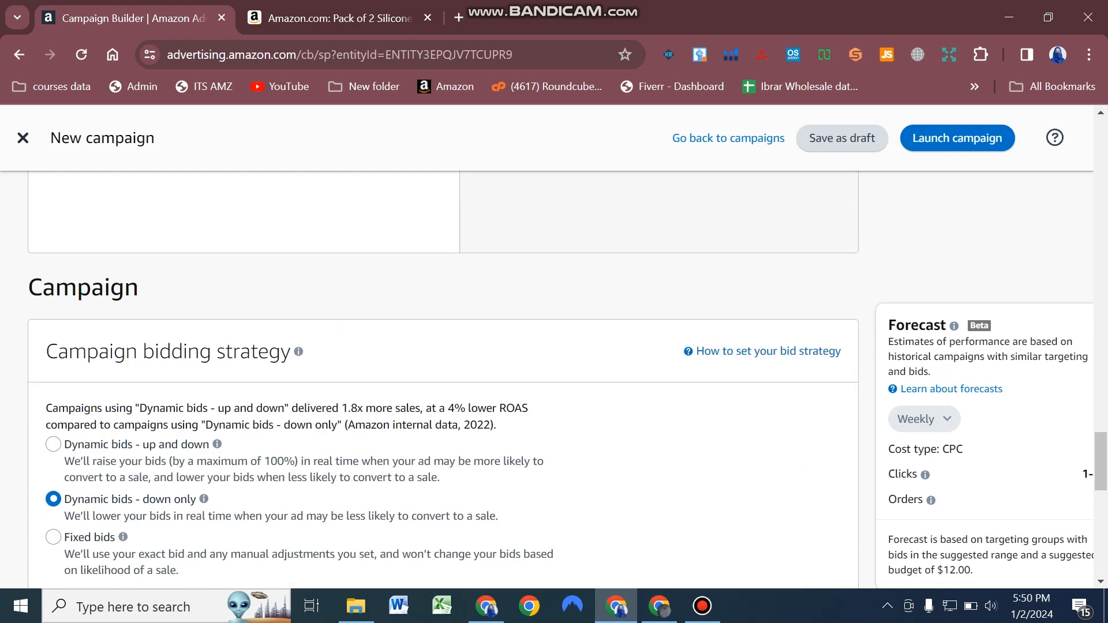
{"action": "scroll", "coordinate": [443, 375], "scroll_direction": "up", "scroll_amount": 6}
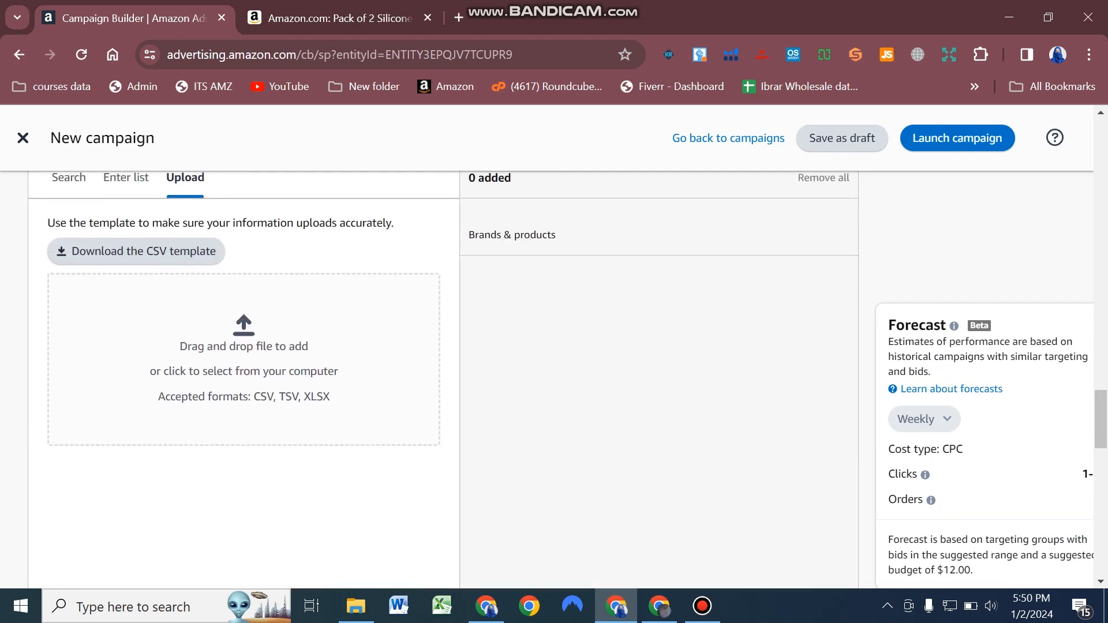
{"action": "scroll", "coordinate": [443, 375], "scroll_direction": "up", "scroll_amount": 8}
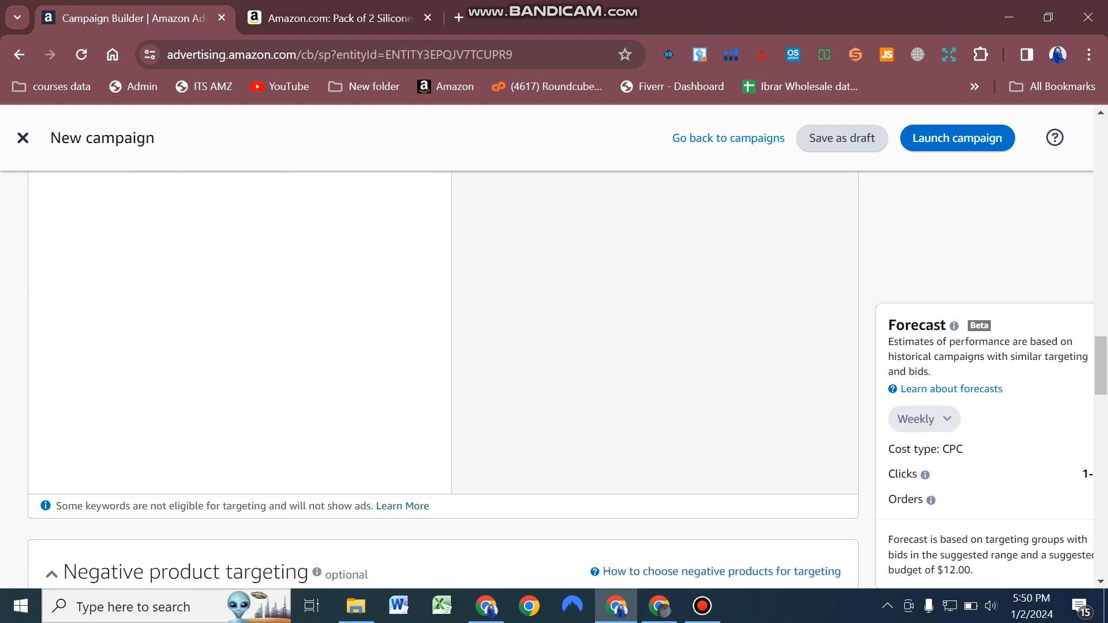
{"action": "scroll", "coordinate": [443, 375], "scroll_direction": "up", "scroll_amount": 5}
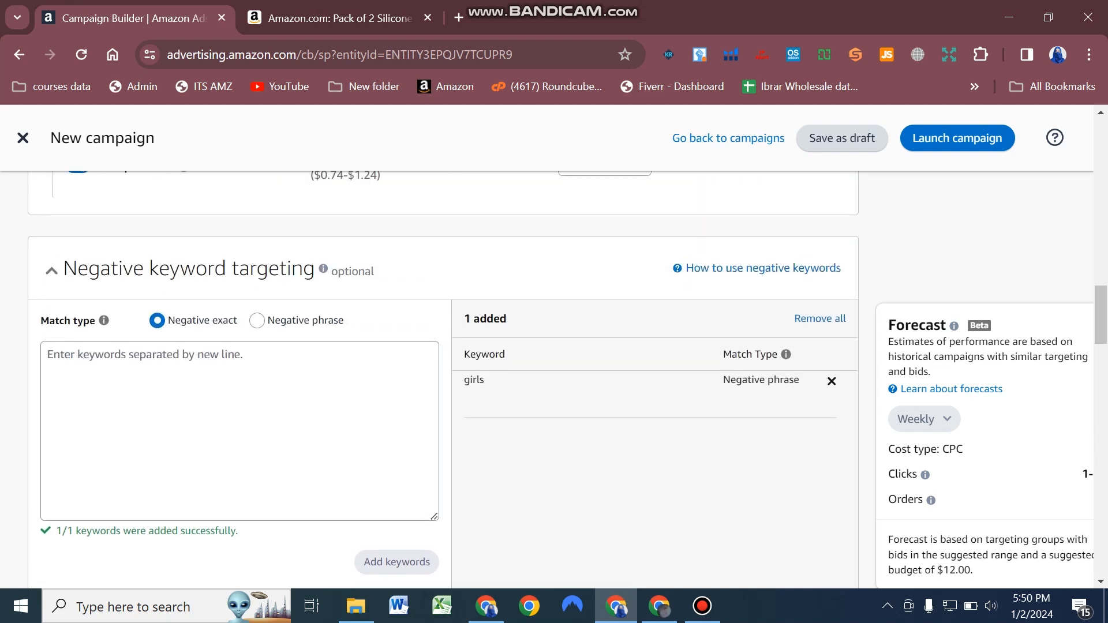
{"action": "scroll", "coordinate": [443, 375], "scroll_direction": "up", "scroll_amount": 3}
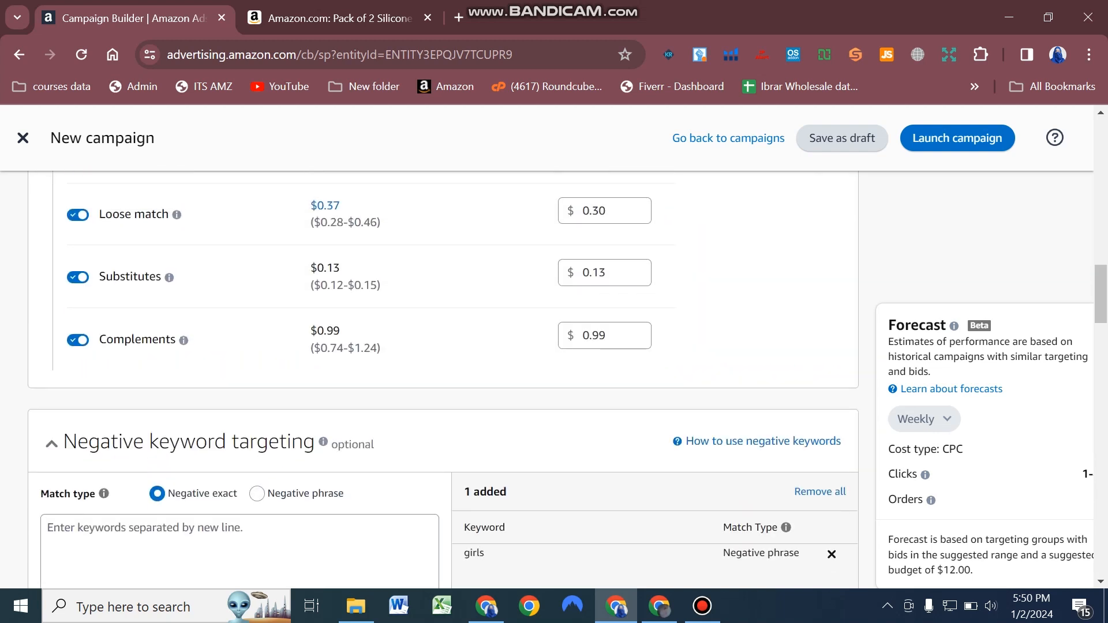
{"action": "scroll", "coordinate": [443, 375], "scroll_direction": "down", "scroll_amount": 2}
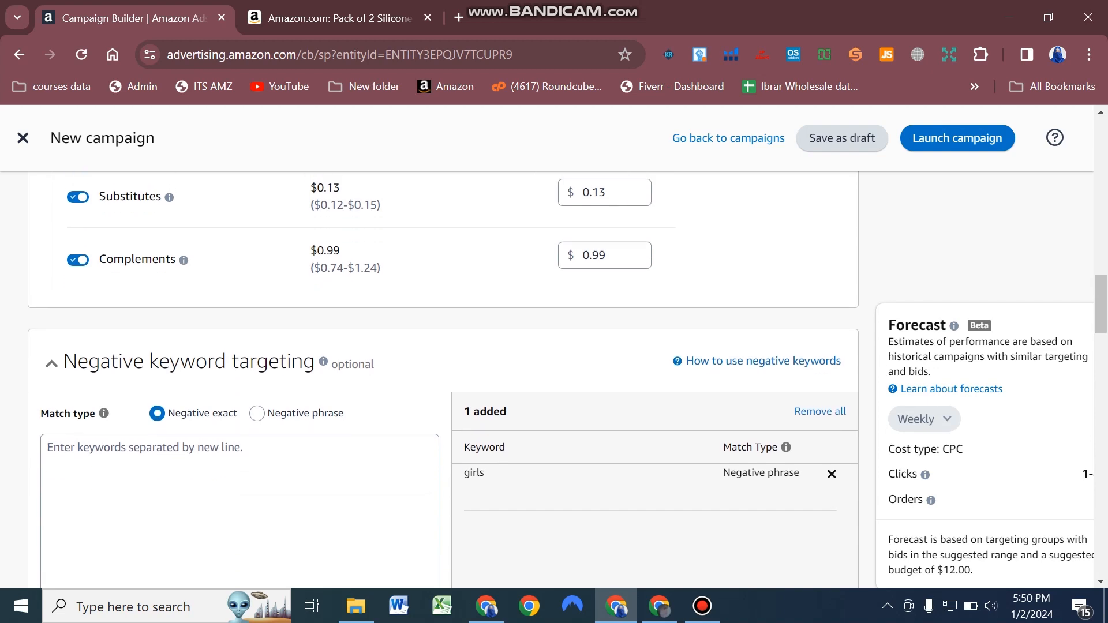
{"action": "scroll", "coordinate": [211, 438], "scroll_direction": "up", "scroll_amount": 6}
{"action": "mouse_move", "coordinate": [211, 439]}
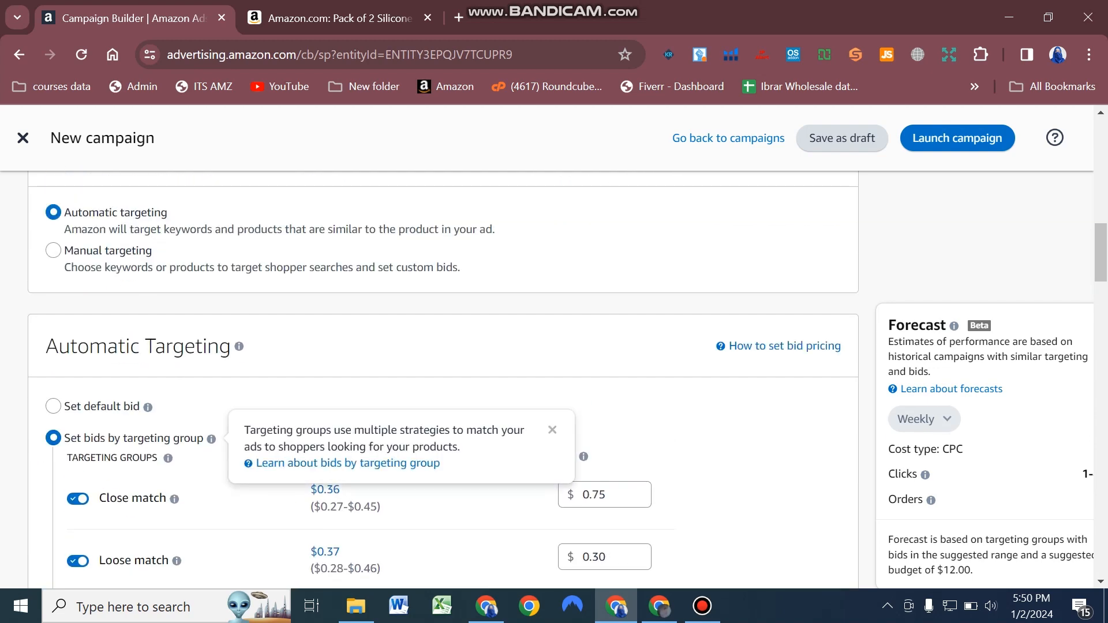
{"action": "scroll", "coordinate": [444, 375], "scroll_direction": "down", "scroll_amount": 4}
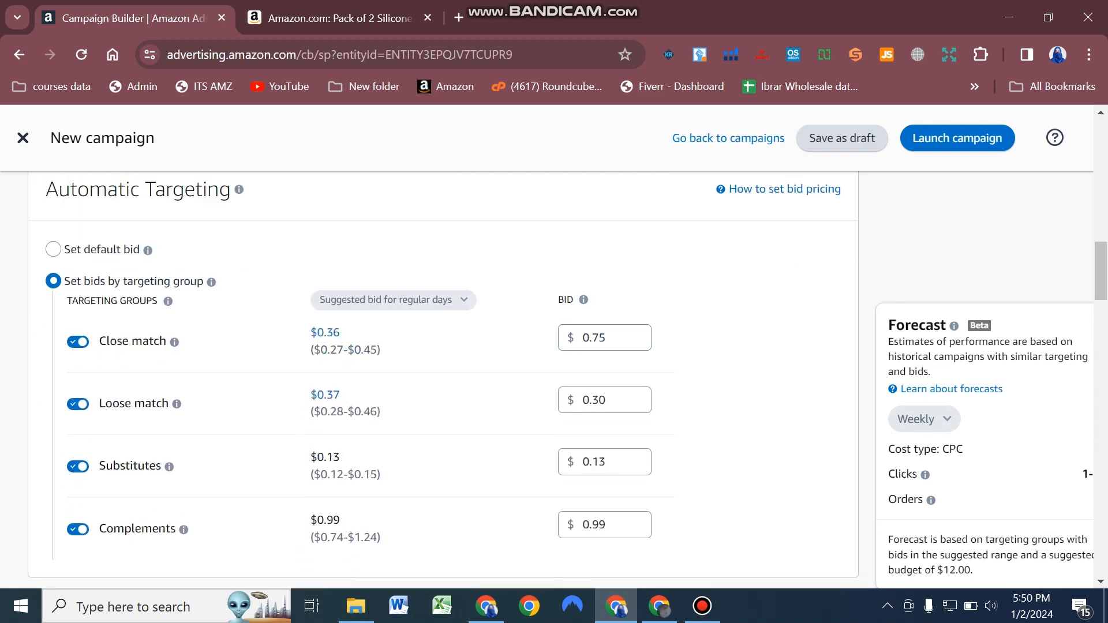
{"action": "scroll", "coordinate": [443, 375], "scroll_direction": "up", "scroll_amount": 3}
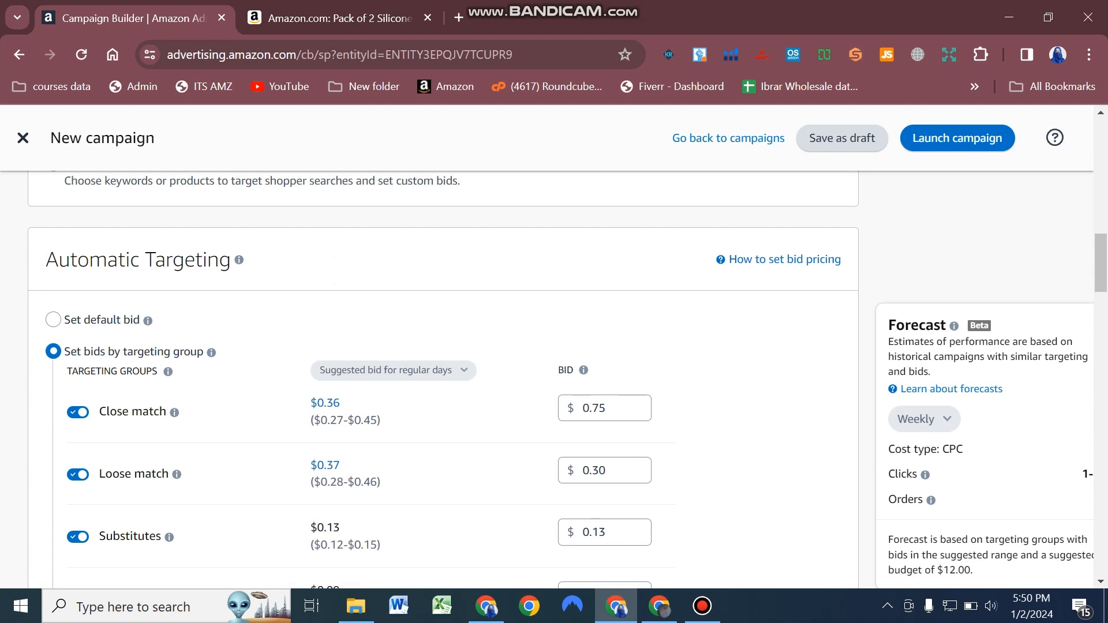
Review the ad group name, the added product and the choice between automatic and manual targeting
{"action": "scroll", "coordinate": [443, 375], "scroll_direction": "up", "scroll_amount": 8}
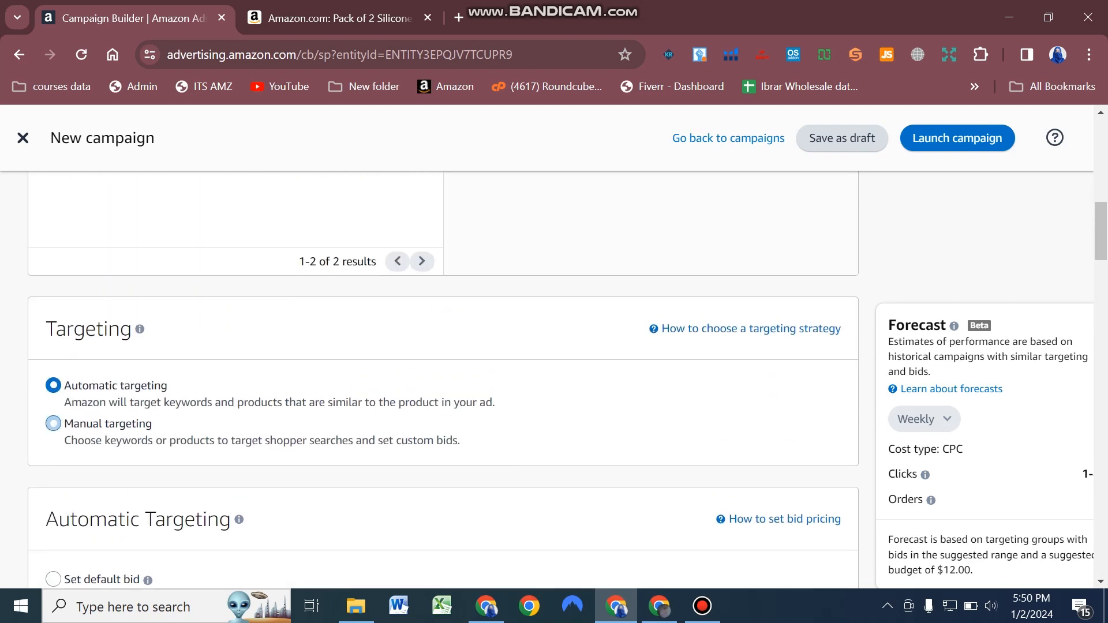
{"action": "scroll", "coordinate": [443, 375], "scroll_direction": "up", "scroll_amount": 8}
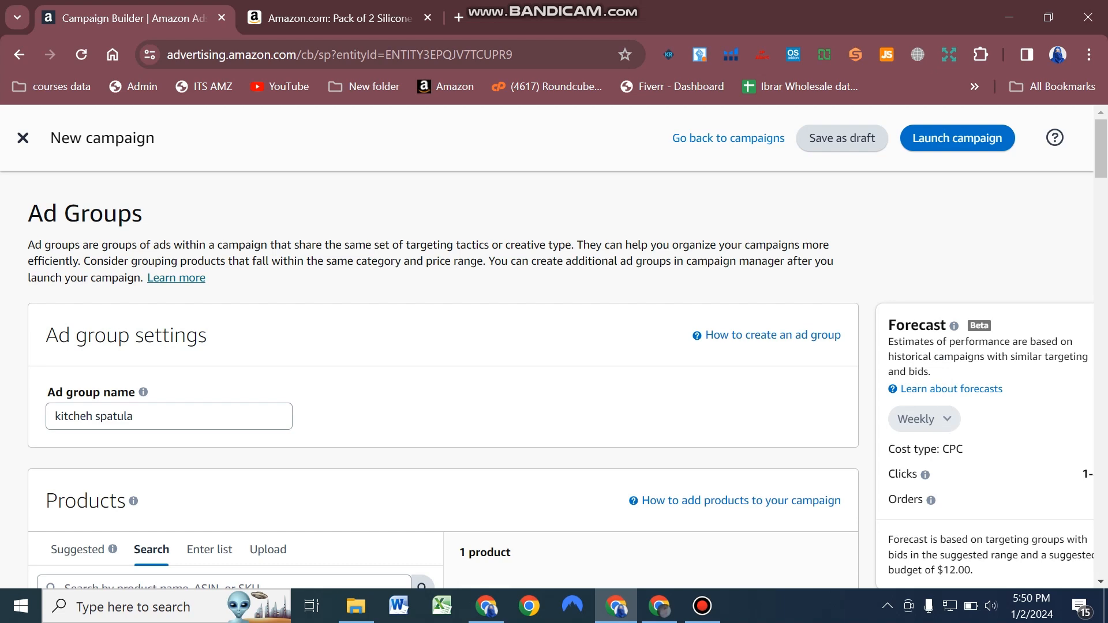
{"action": "scroll", "coordinate": [444, 358], "scroll_direction": "down", "scroll_amount": 10}
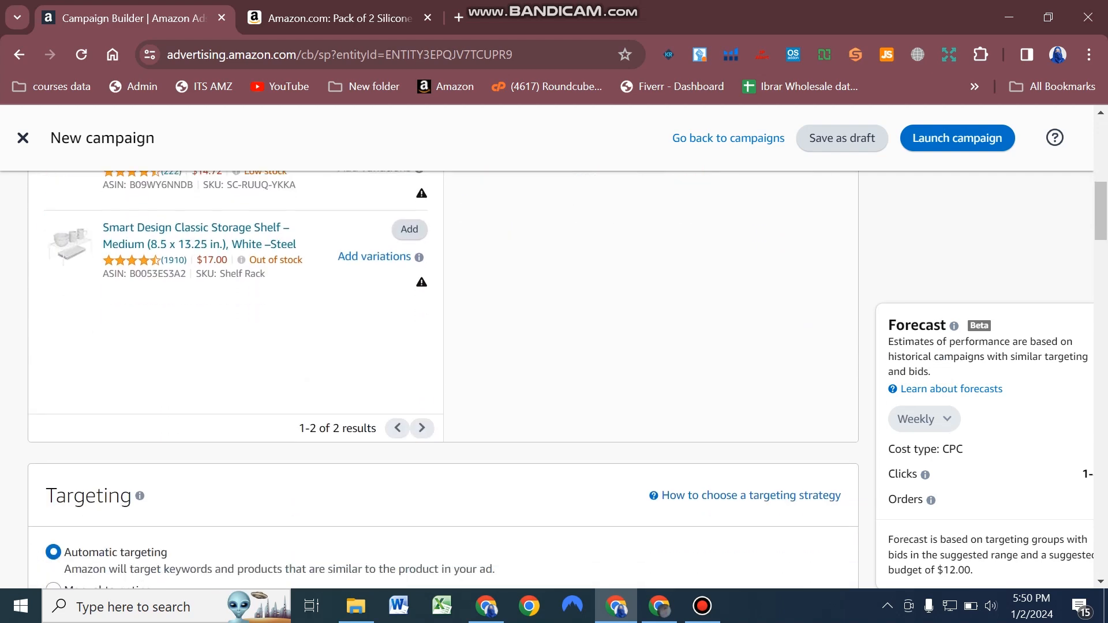
{"action": "scroll", "coordinate": [443, 358], "scroll_direction": "down", "scroll_amount": 6}
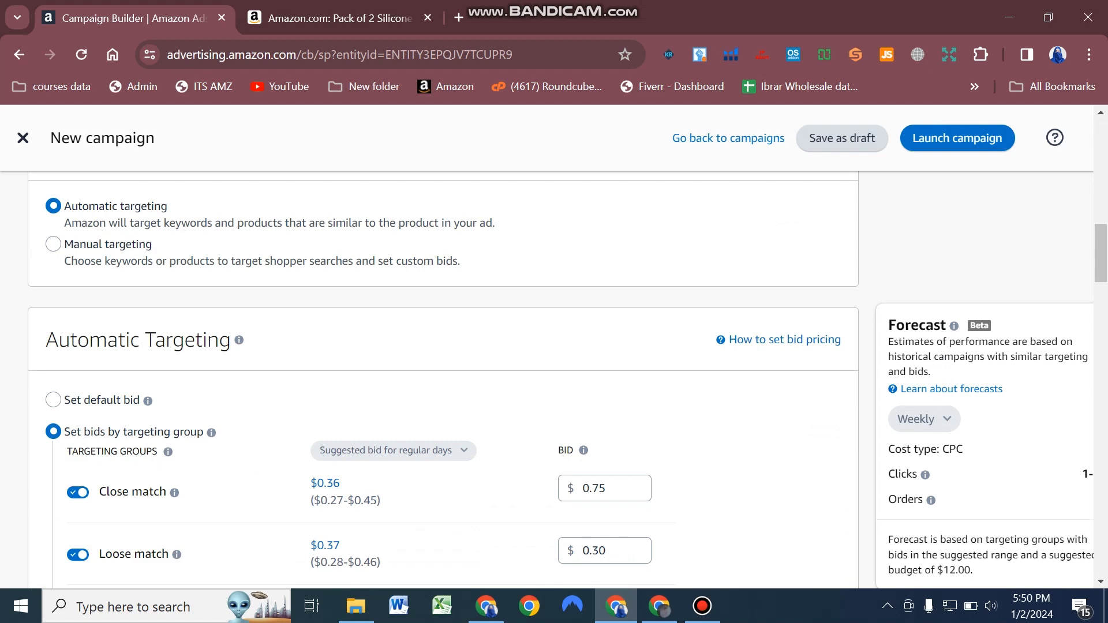
{"action": "scroll", "coordinate": [554, 375], "scroll_direction": "up", "scroll_amount": 15}
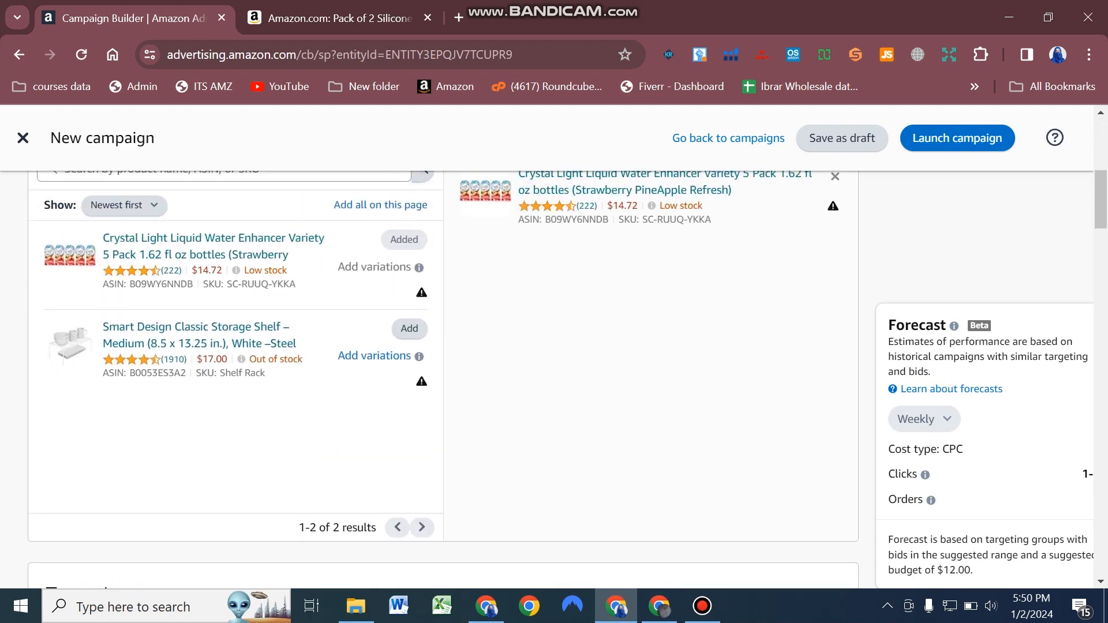